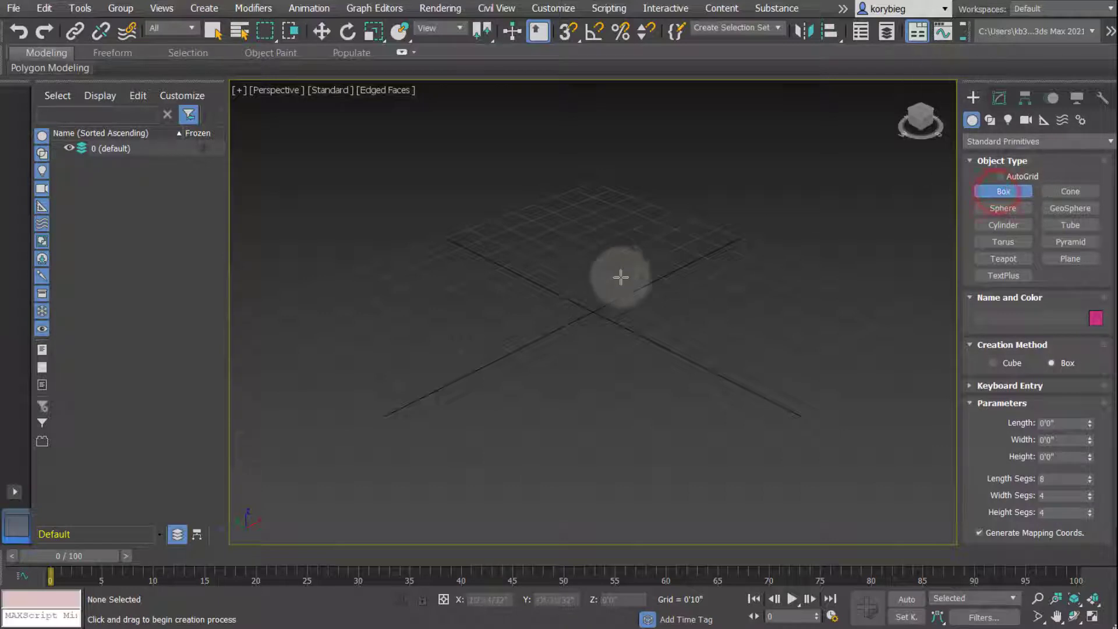
Create a box on the grid about 4'5" long, 5'6" wide and 4'2" high.
drag(606, 262, 582, 439)
click(576, 269)
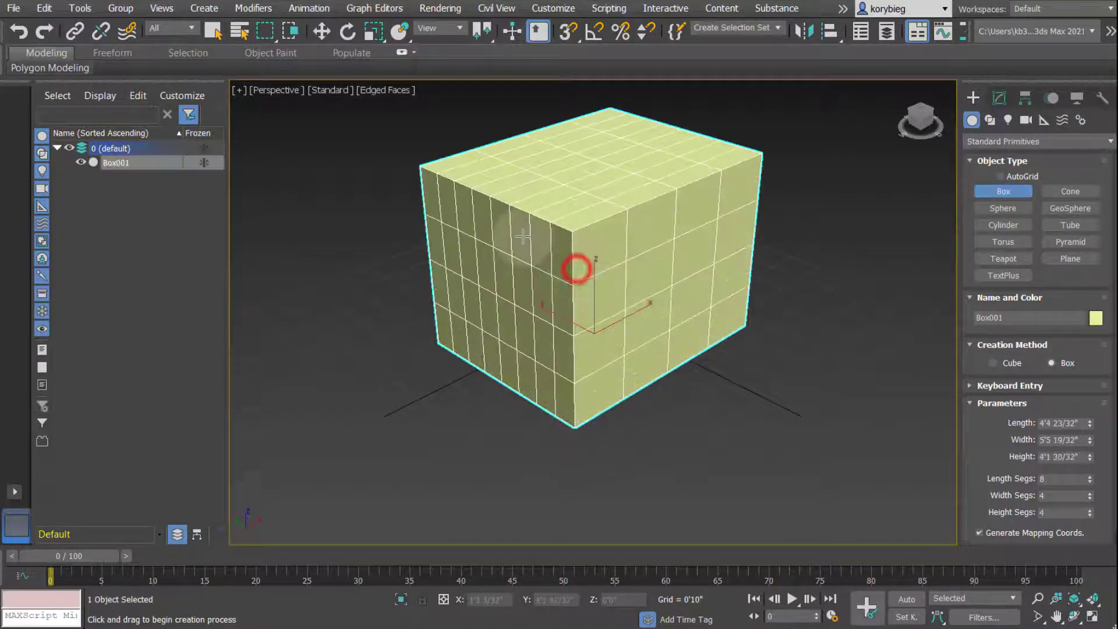
scroll(576, 268, down, 4)
alt+middle_drag(575, 267, 590, 262)
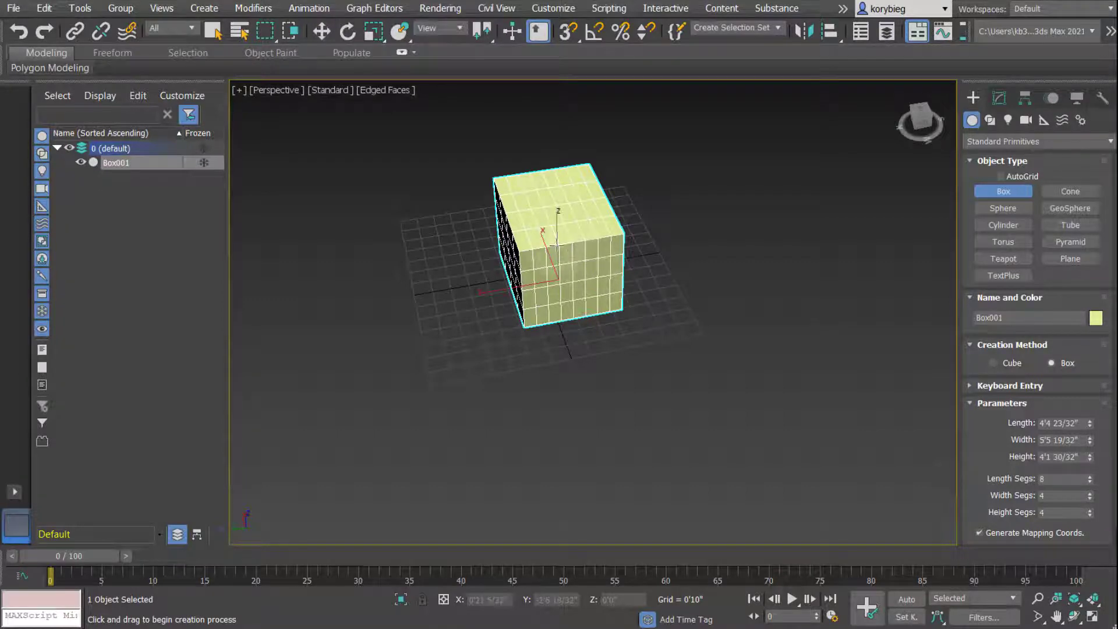
alt+middle_drag(556, 246, 563, 296)
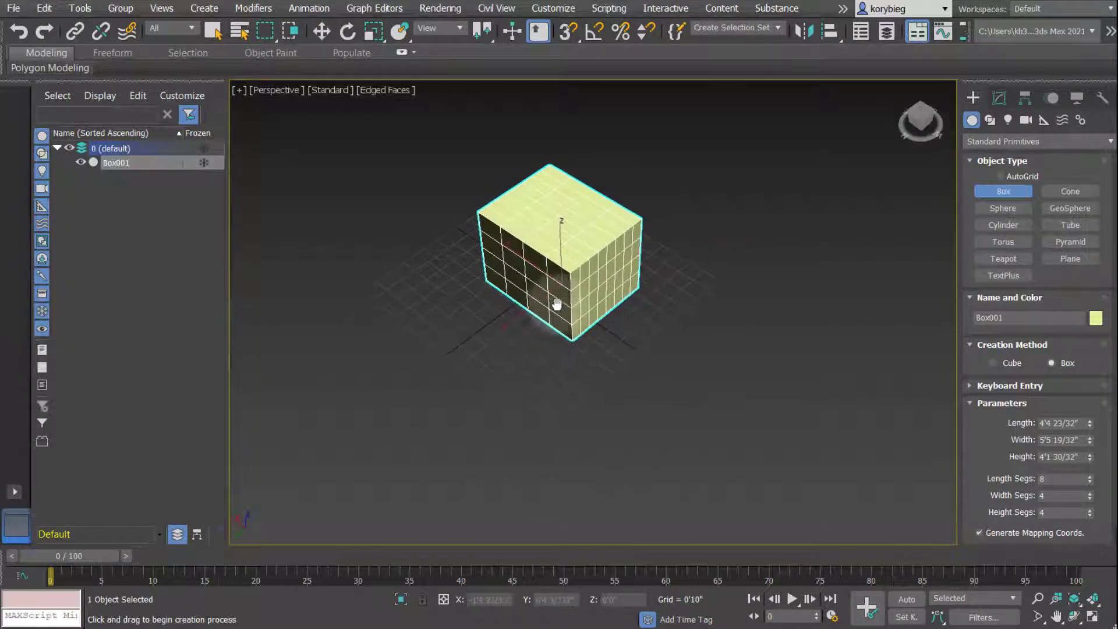
Examine the Move, Rotate and Scale tools, their gizmos on the box and the other places that offer these commands.
click(321, 31)
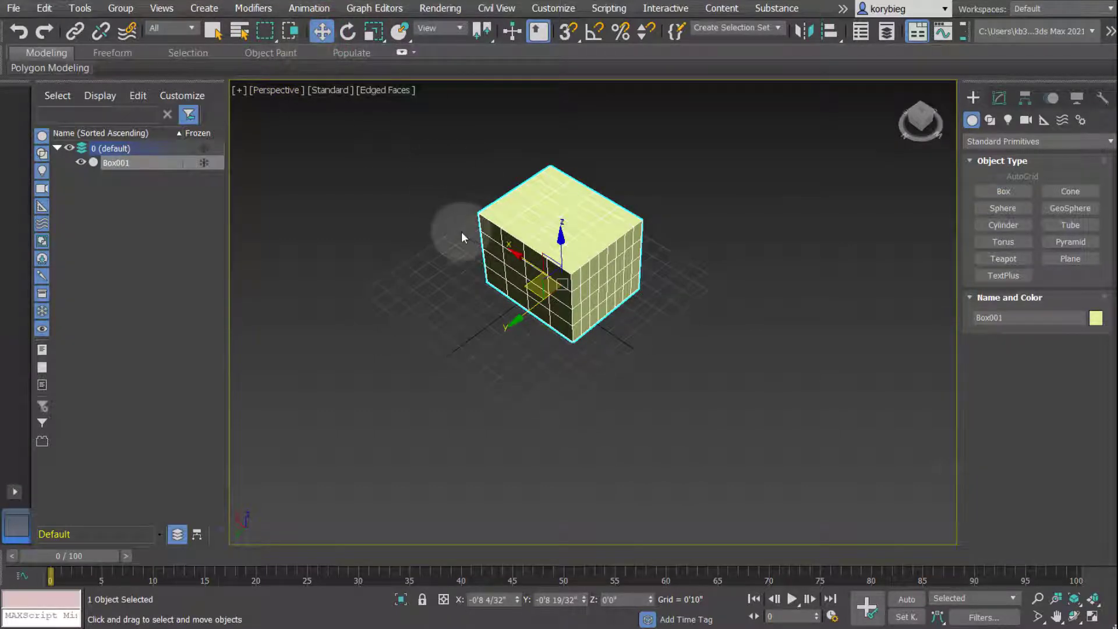
middle_drag(461, 231, 462, 272)
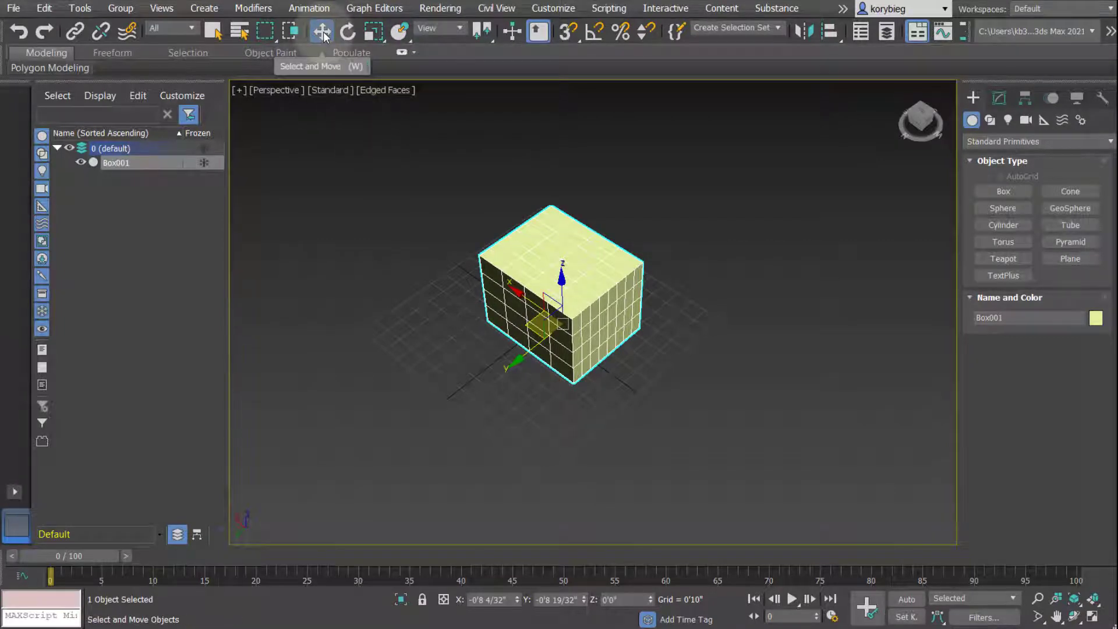
click(347, 31)
click(373, 31)
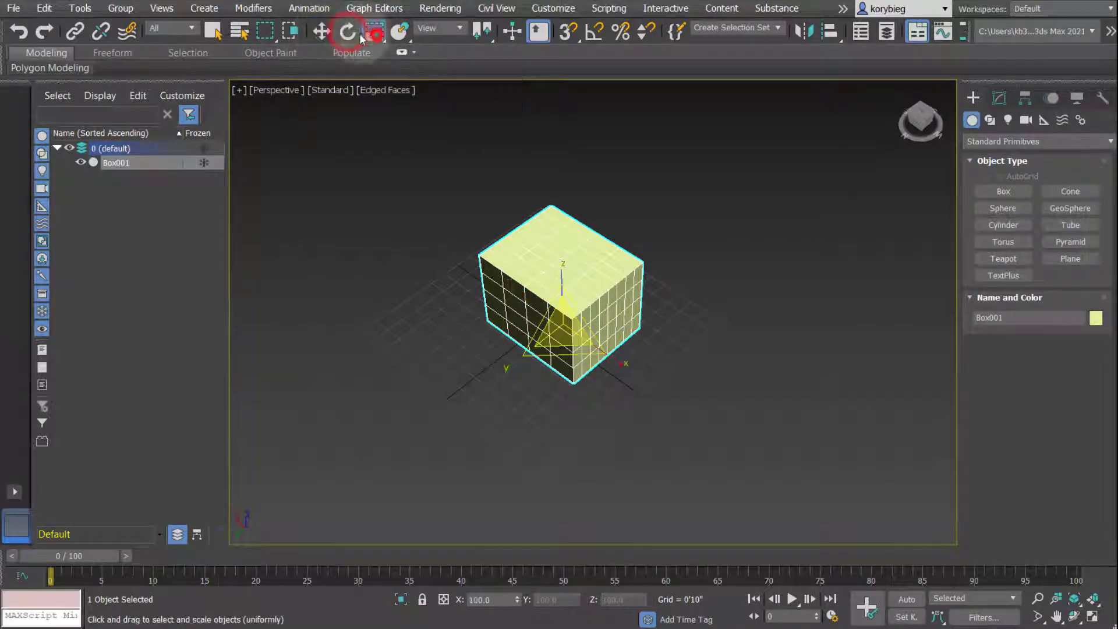
click(325, 31)
click(347, 32)
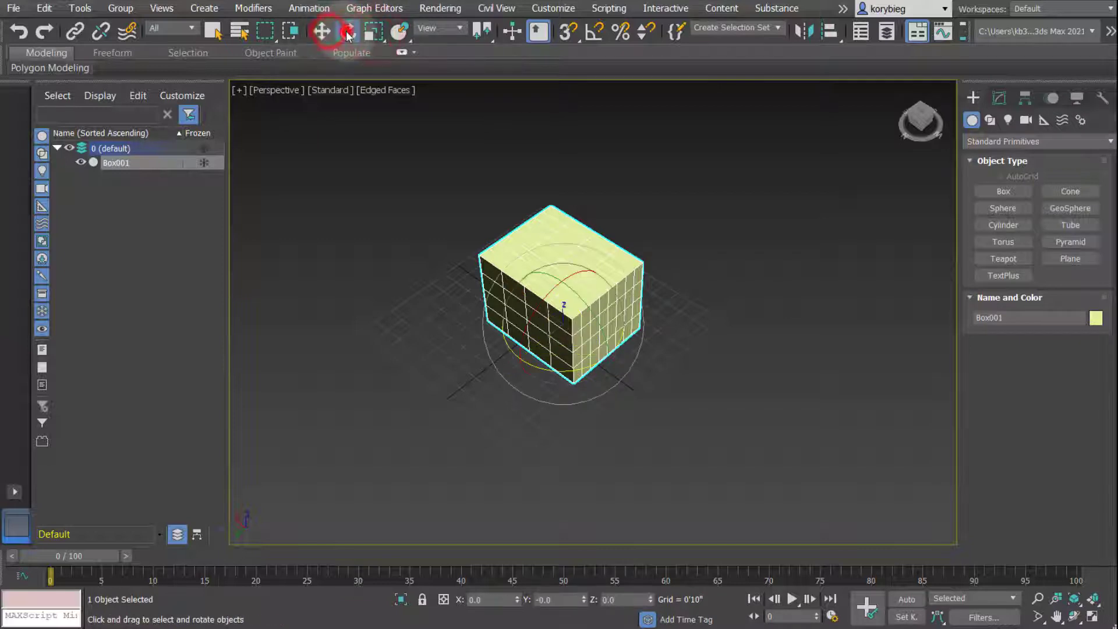
click(46, 8)
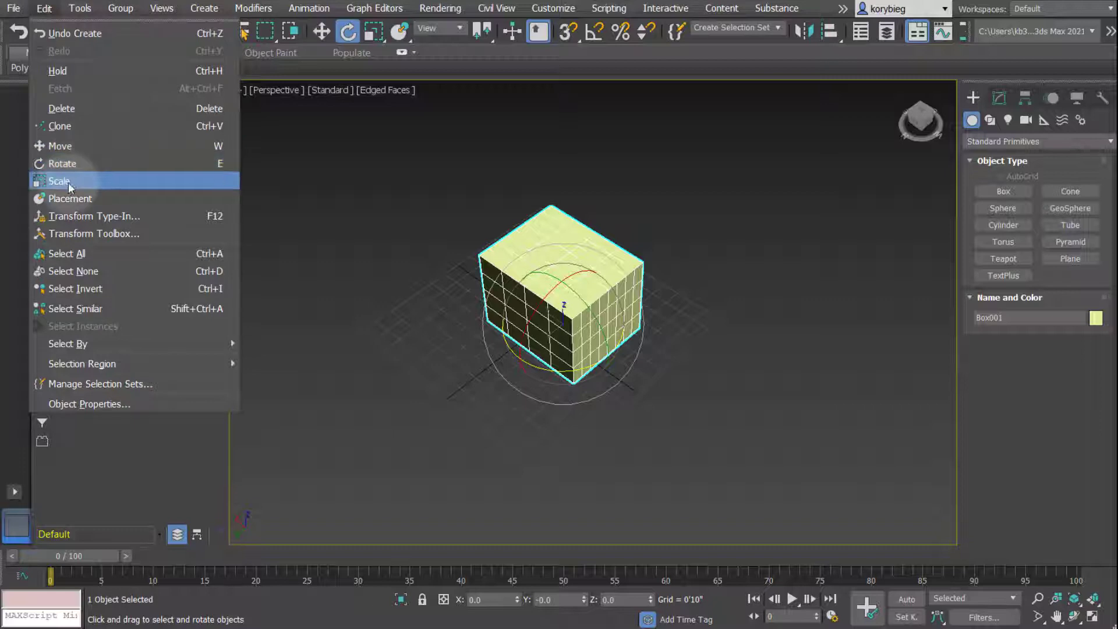
click(444, 207)
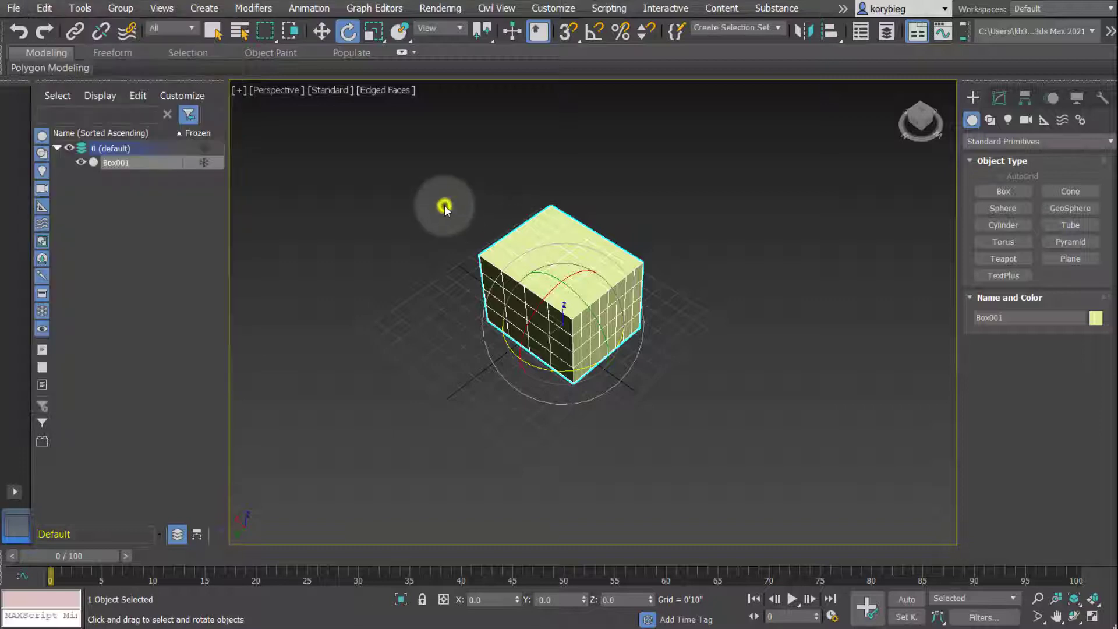
right_click(445, 207)
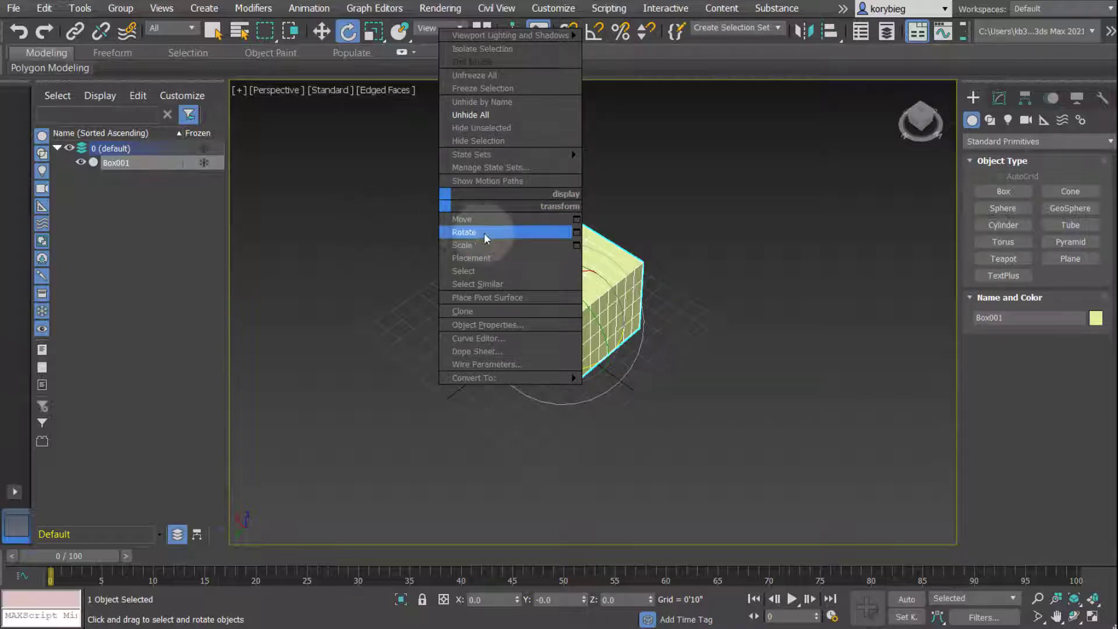
click(304, 178)
click(44, 9)
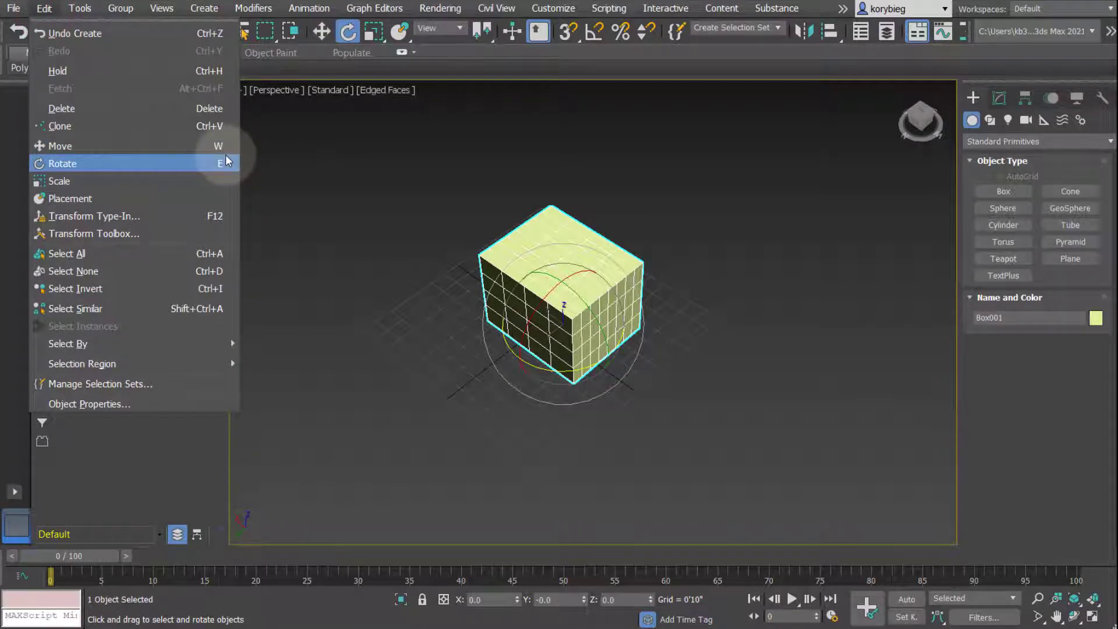
click(595, 181)
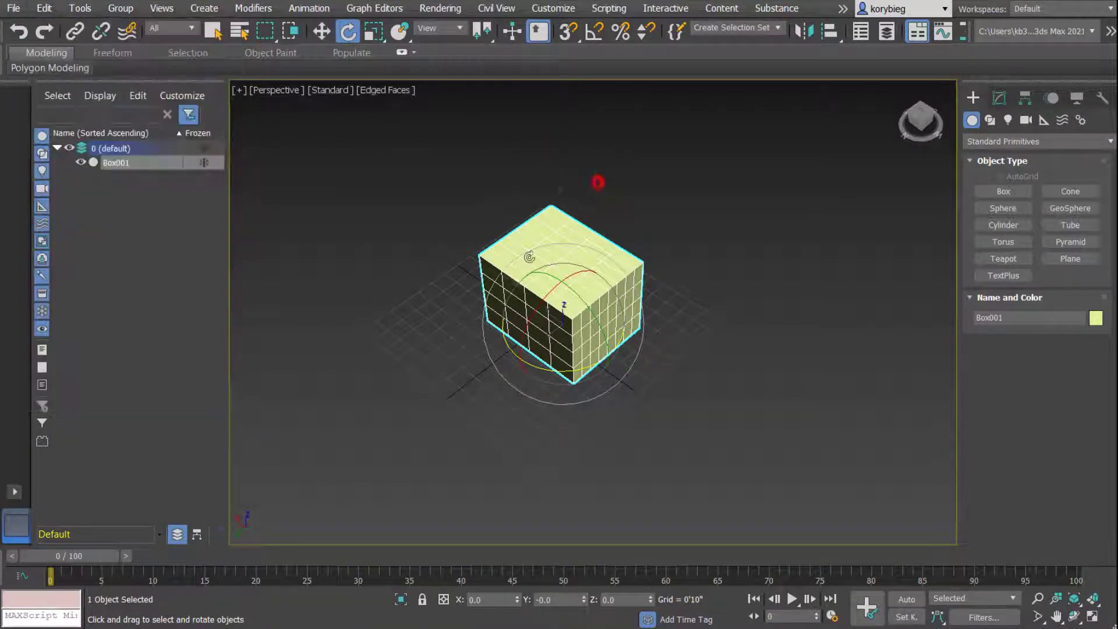
Move the box freehand with the Move tool to about X 0'7", Y -0'10", Z 0'6".
click(373, 31)
click(323, 32)
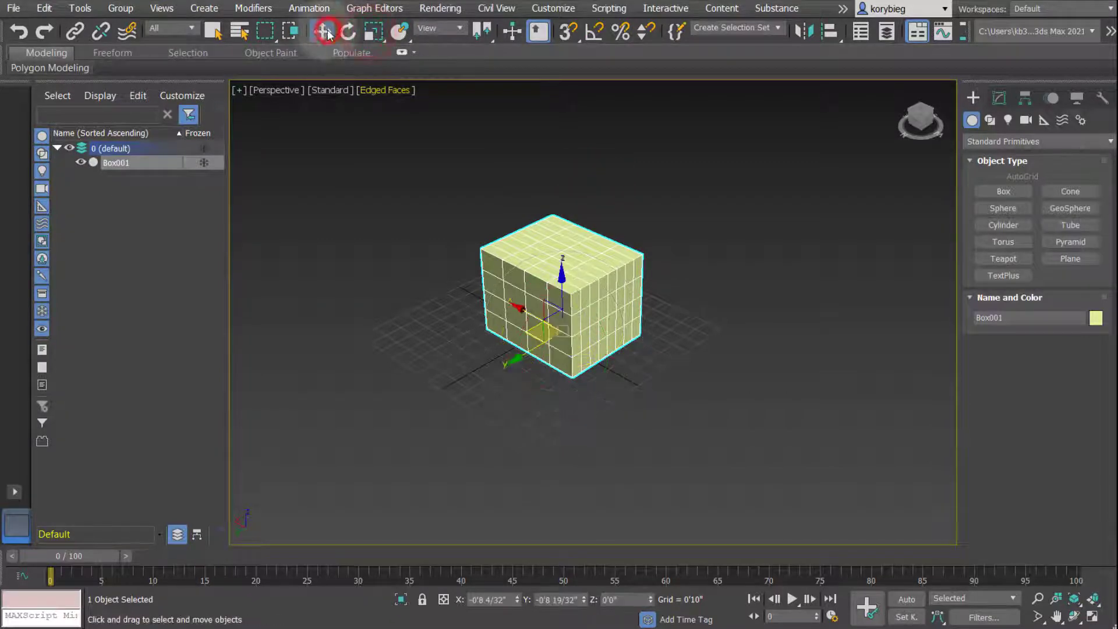
middle_drag(407, 251, 396, 292)
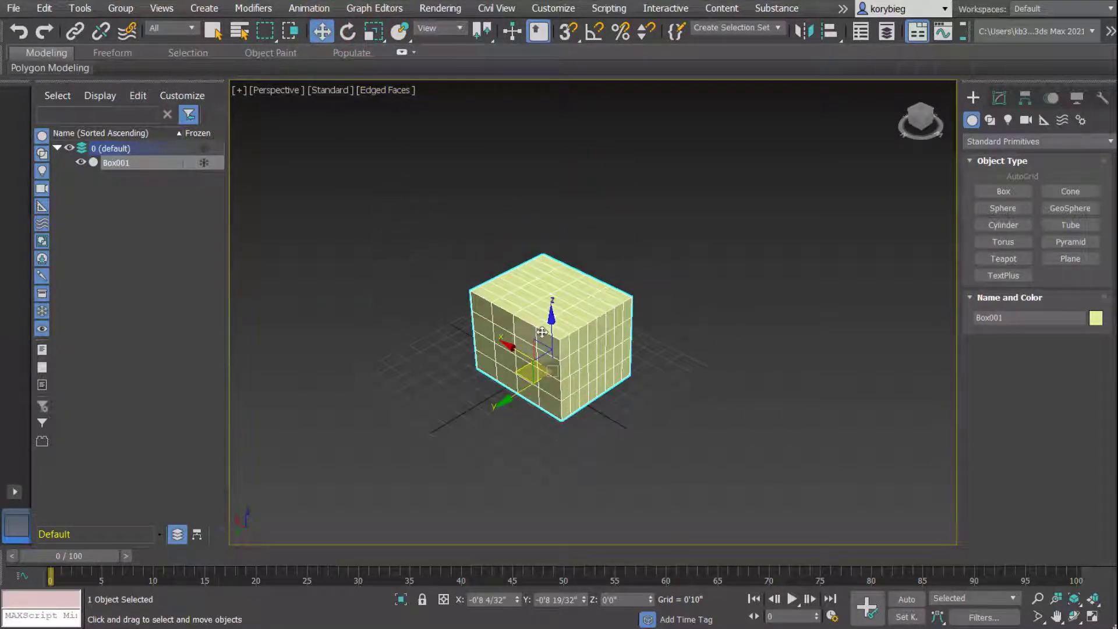
alt+middle_drag(512, 314, 644, 386)
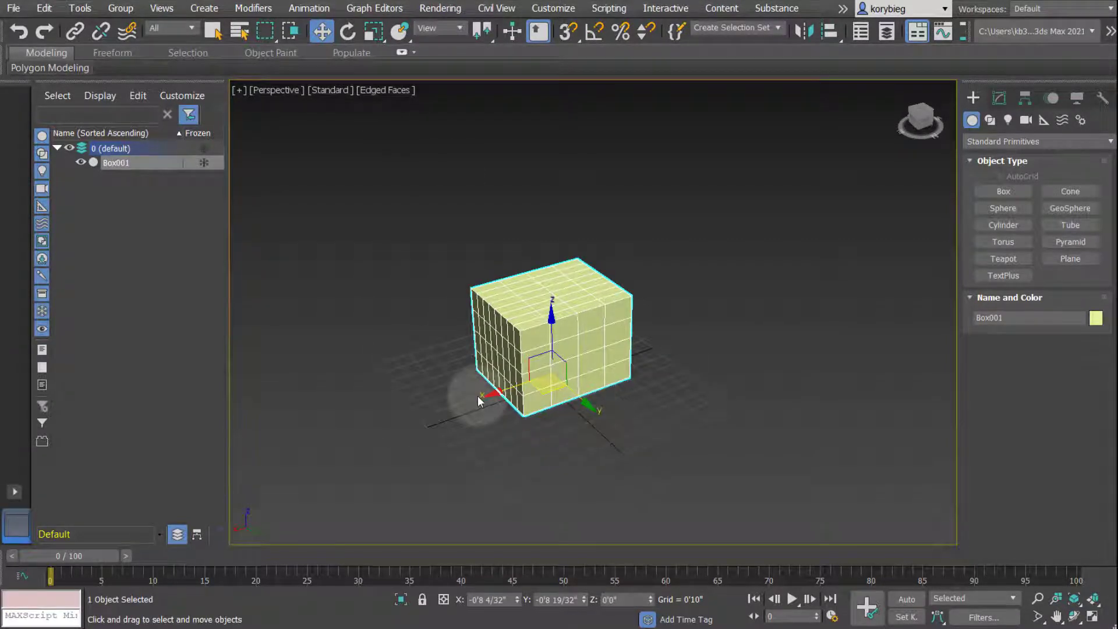
drag(501, 393, 567, 425)
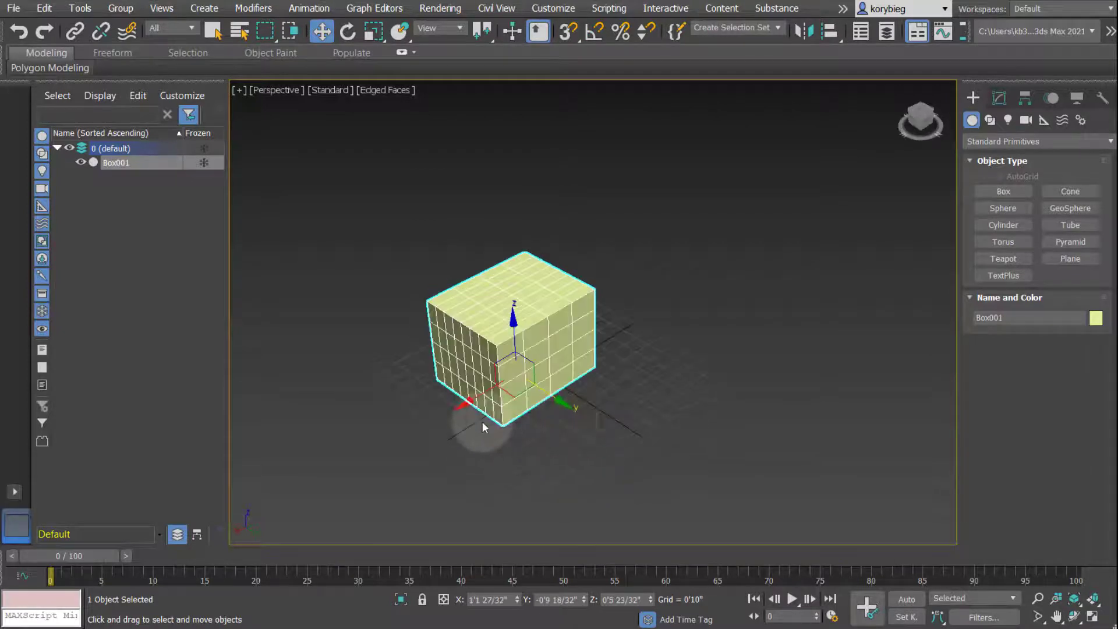
drag(475, 394, 497, 402)
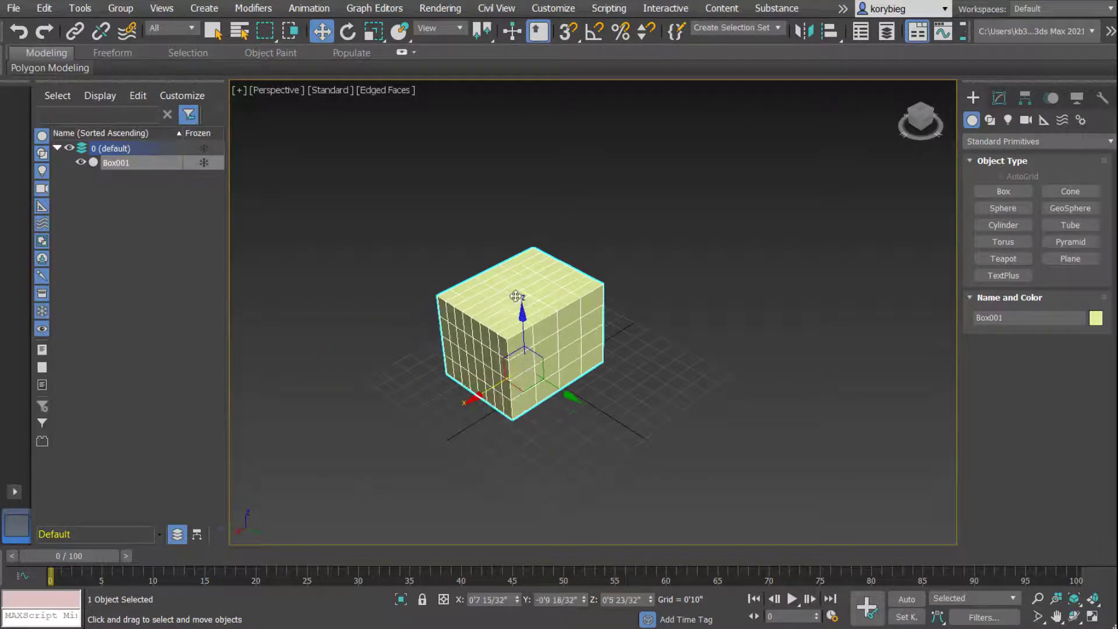
drag(521, 318, 522, 315)
alt+middle_drag(517, 371, 524, 376)
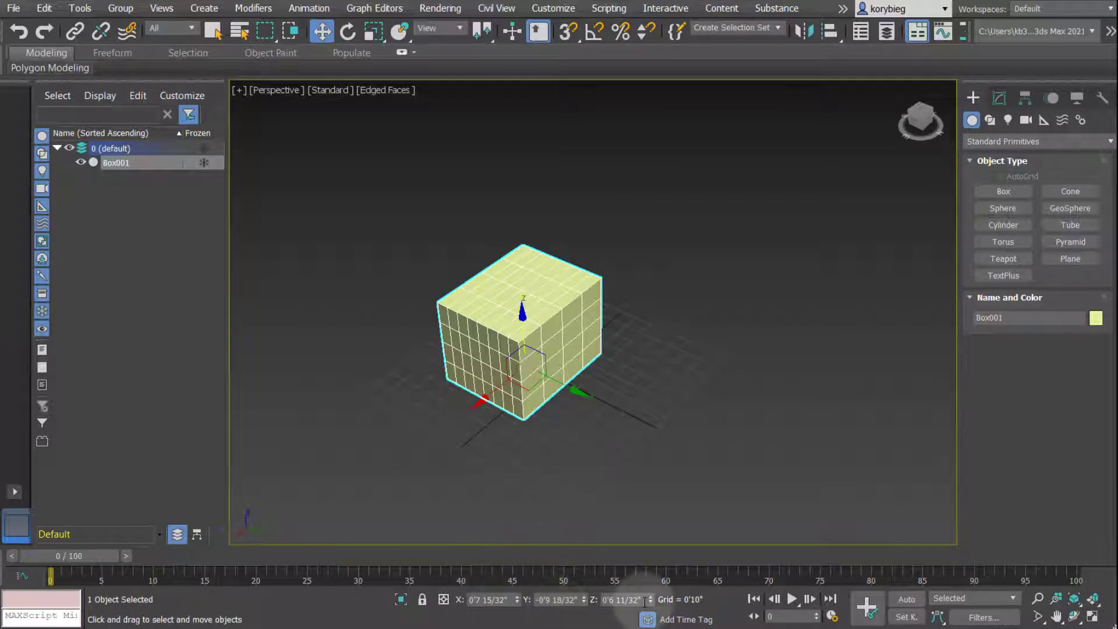
Place the box at the world origin by setting its X, Y and Z position to 0.
double_click(508, 600)
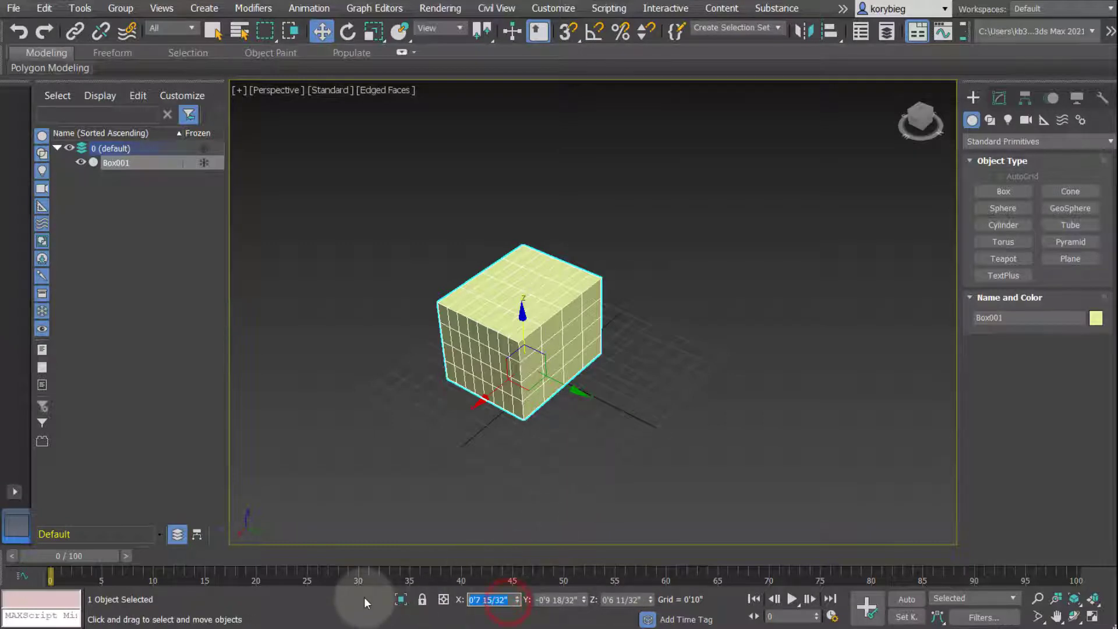
text(0)
key(Return)
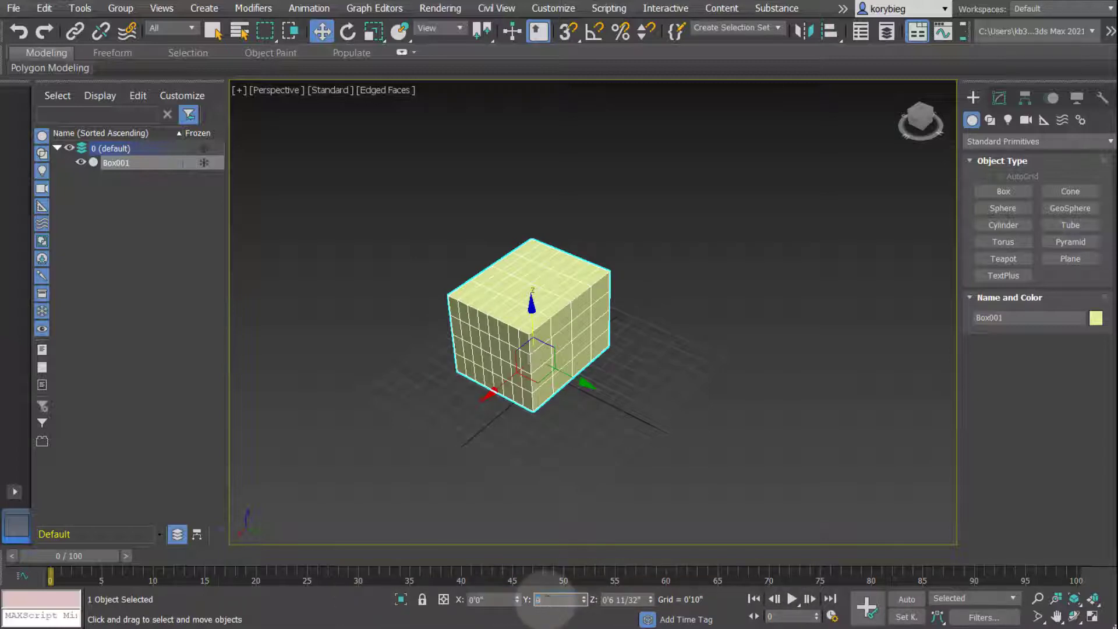
click(543, 600)
text(0)
key(Return)
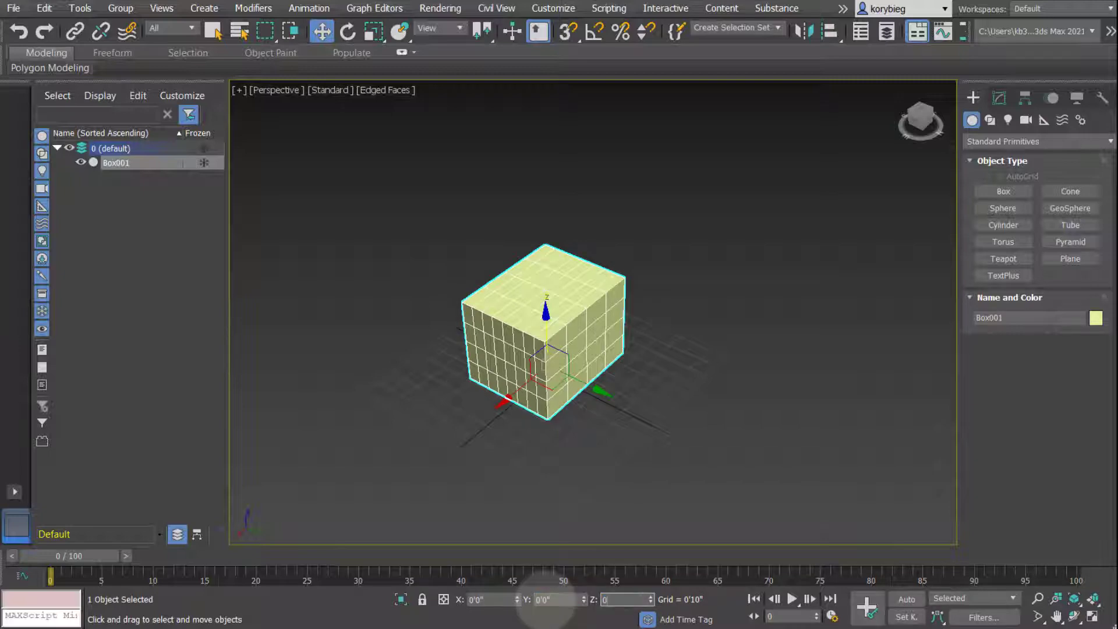
text(0)
key(Return)
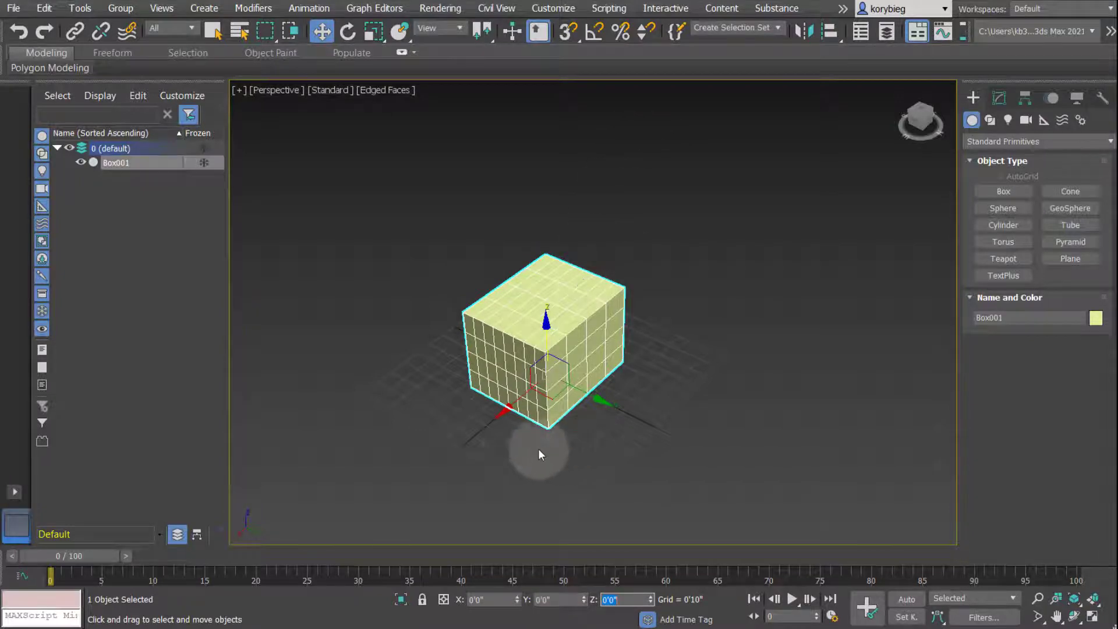
Set the box's absolute X position to 5'.
alt+middle_drag(546, 453, 526, 330)
scroll(539, 373, up, 4)
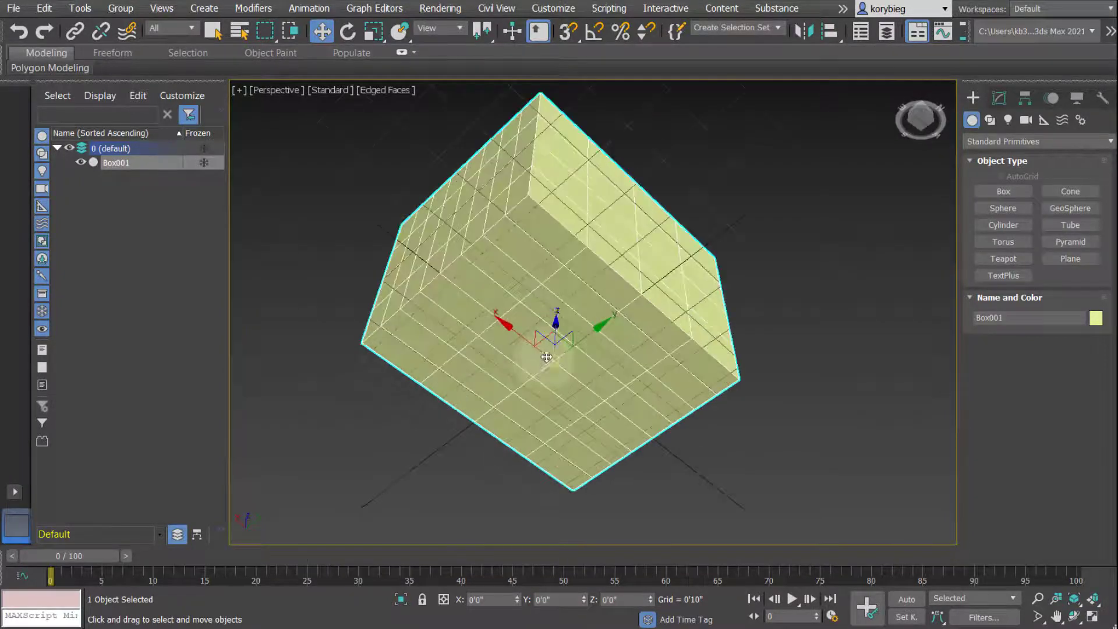
scroll(562, 283, down, 4)
alt+middle_drag(579, 285, 586, 372)
middle_drag(656, 387, 648, 366)
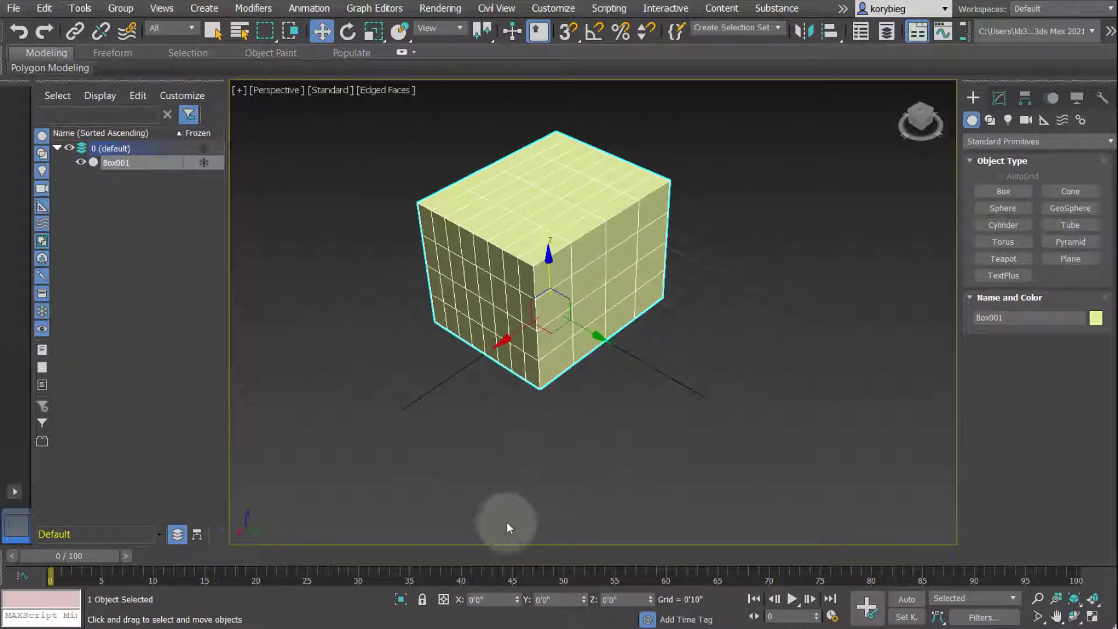
double_click(483, 599)
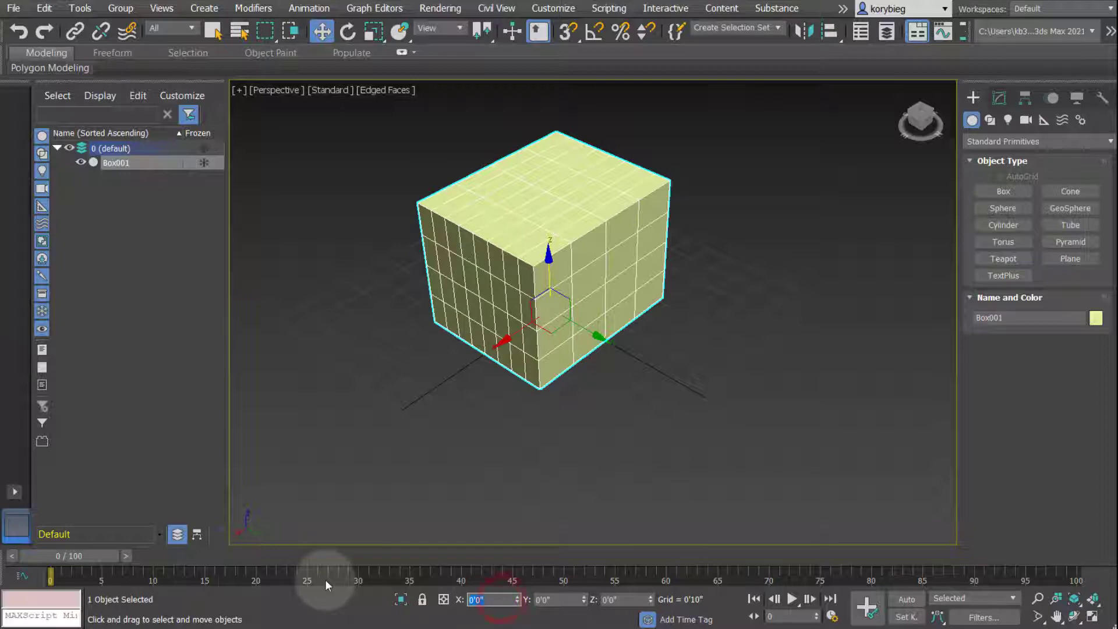
text(5)
key(Return)
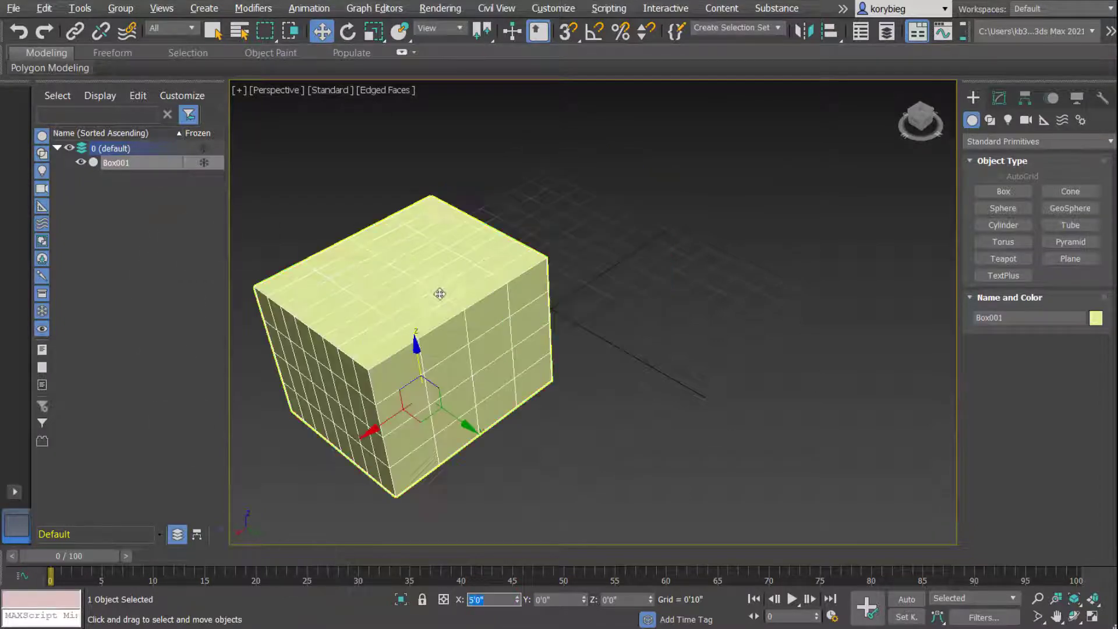
alt+middle_drag(508, 432, 547, 389)
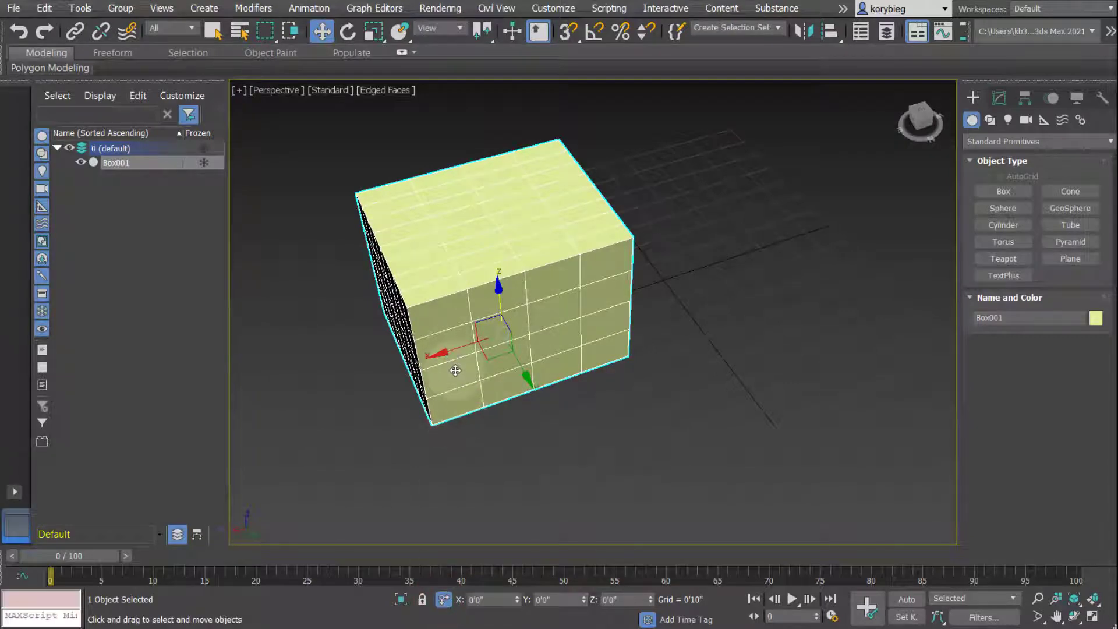
Move the box 1' along X from its current position using relative offset coordinates.
alt+middle_drag(501, 374, 542, 396)
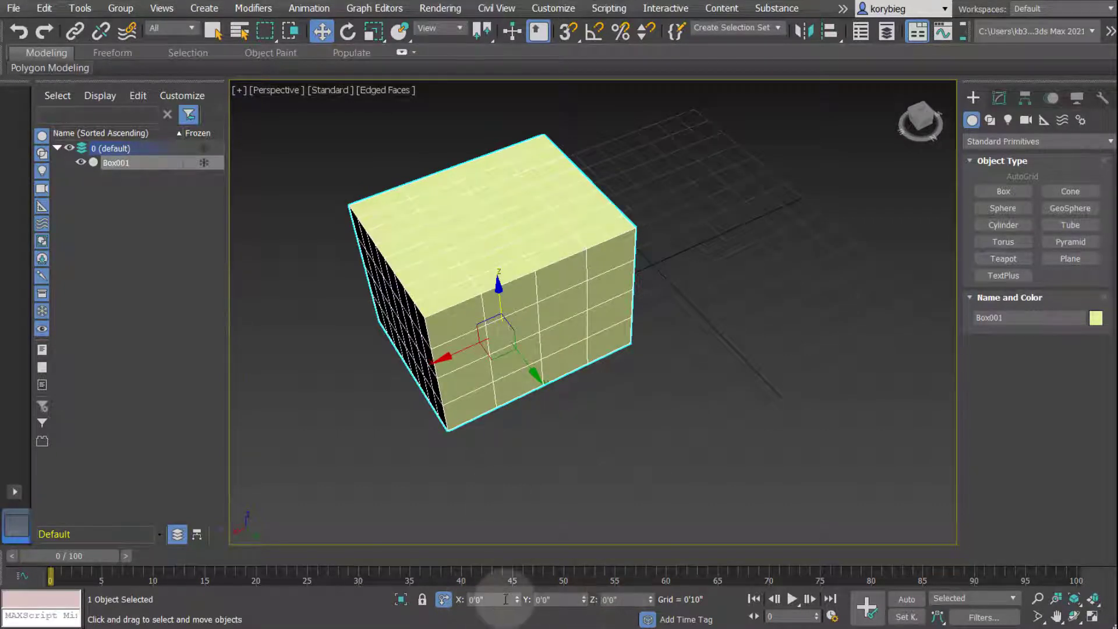
click(499, 599)
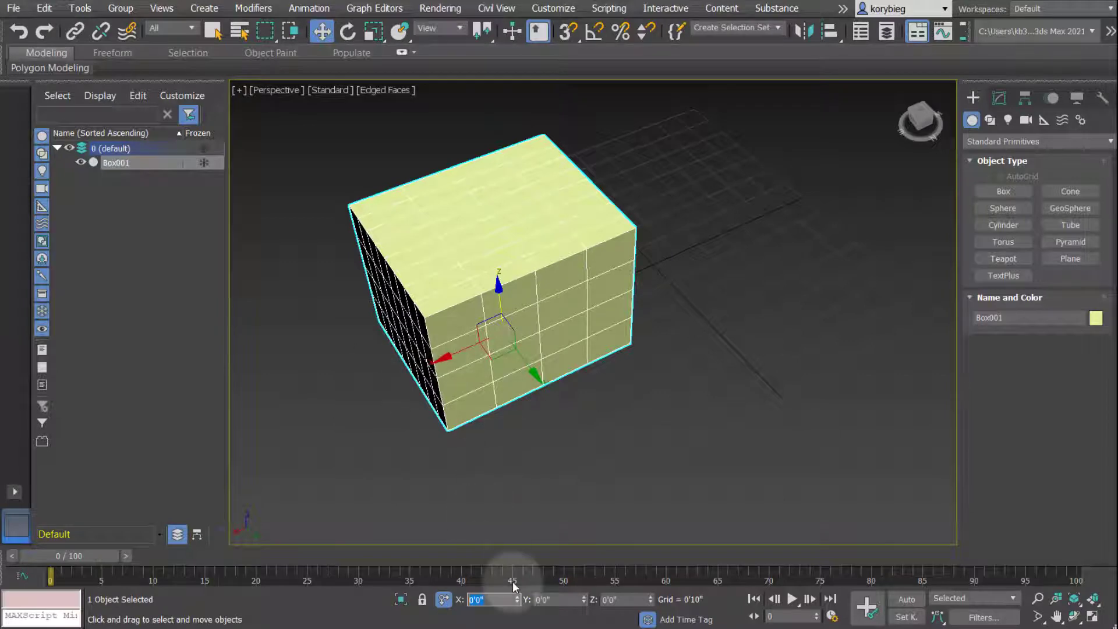
text(1')
key(Return)
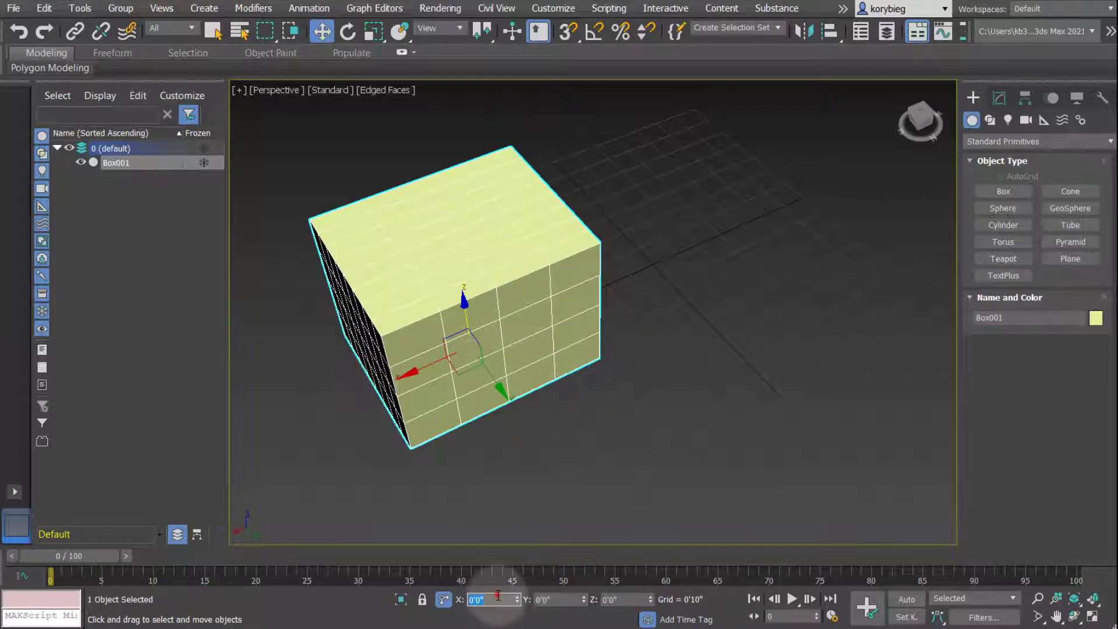
Shift the box back to X 4'0" with a negative relative X offset, and return to absolute coordinates.
drag(498, 595, 385, 603)
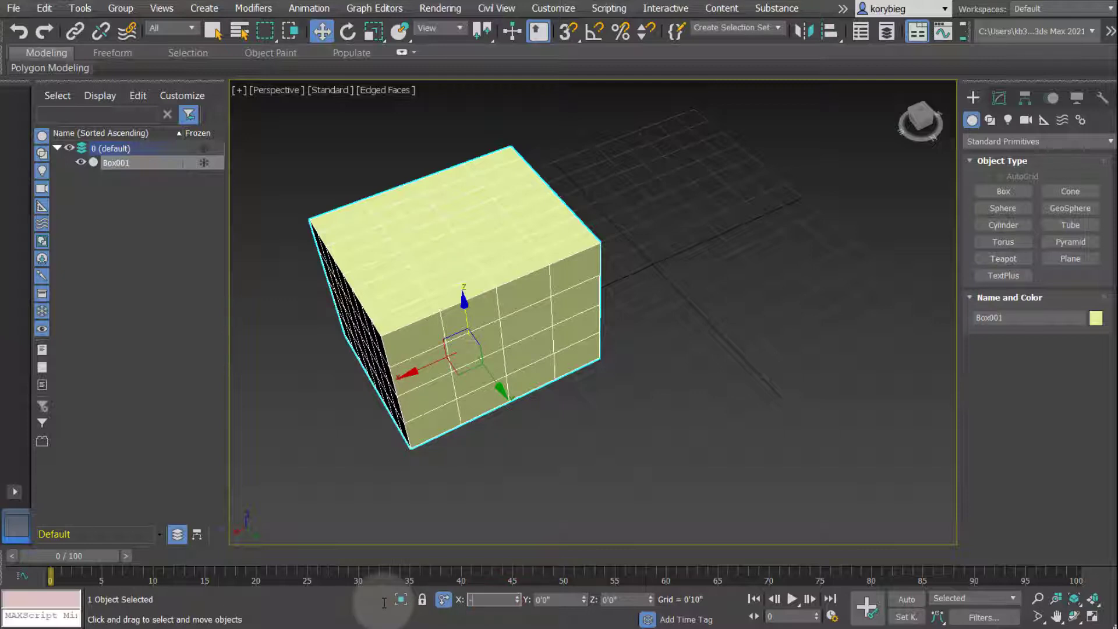
key(Return)
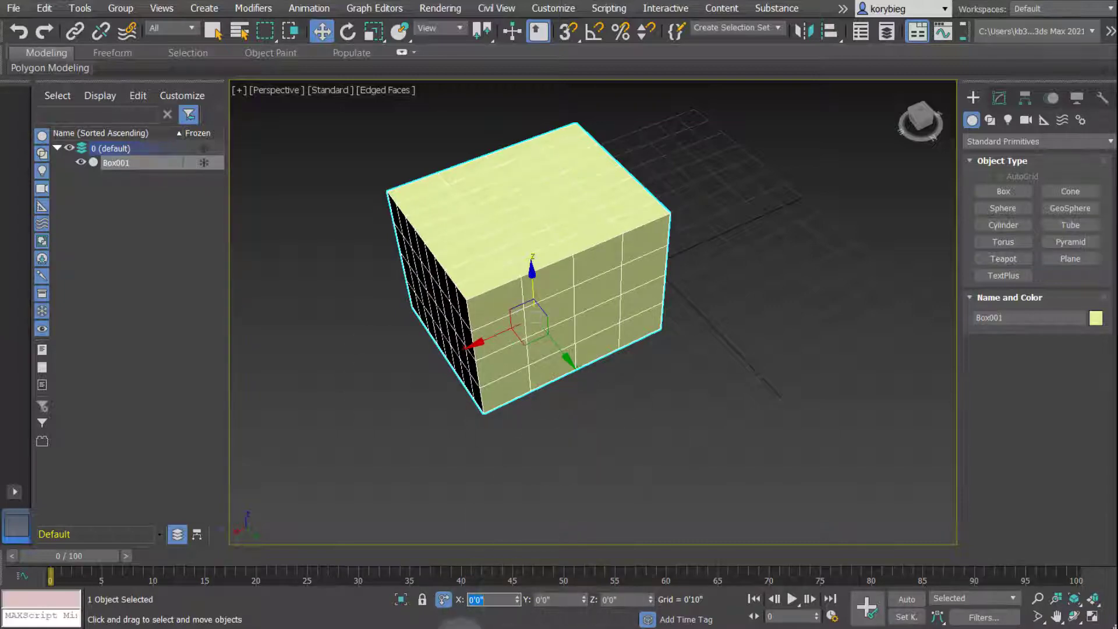
click(443, 599)
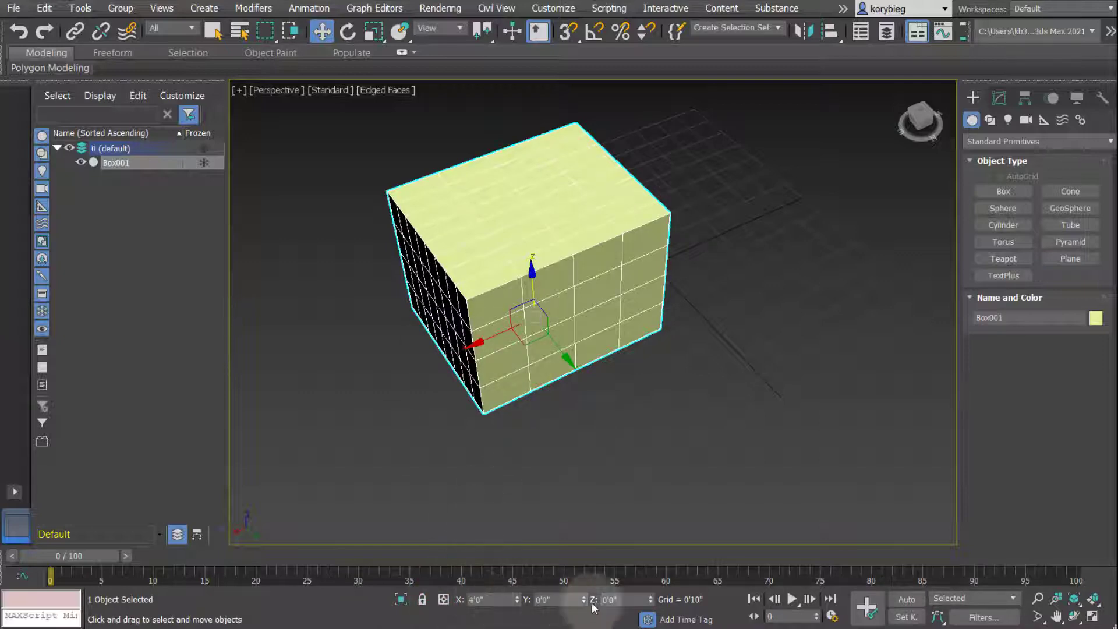
Adjust only the box's pivot, raising it to about Z 1'5" and moving it out along Y to about 3'9".
alt+middle_drag(632, 324, 579, 244)
scroll(531, 337, up, 5)
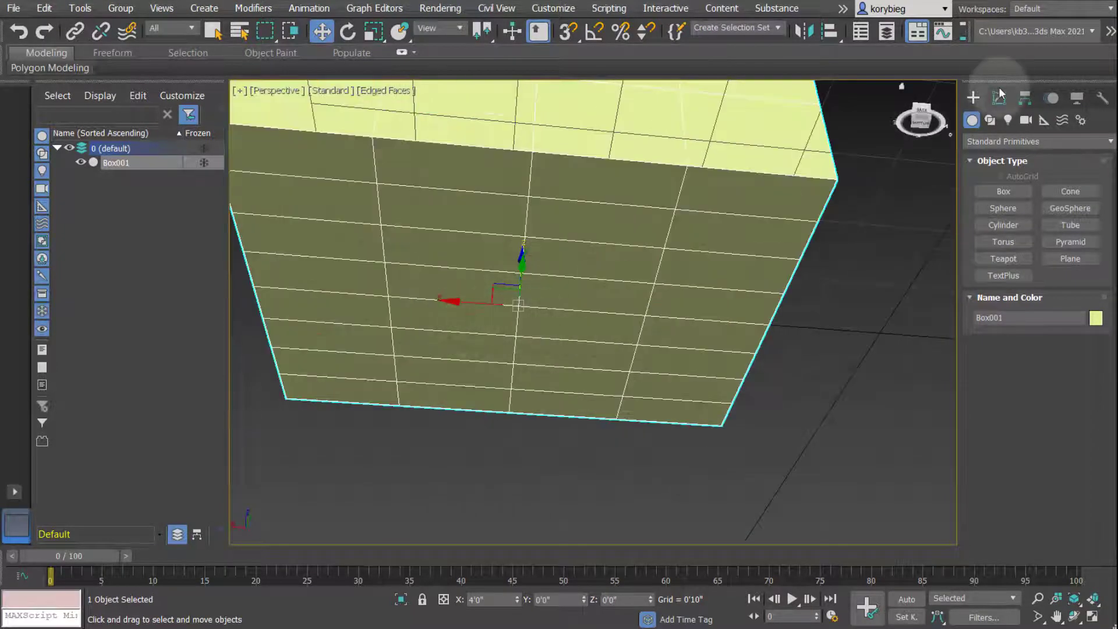
click(1025, 97)
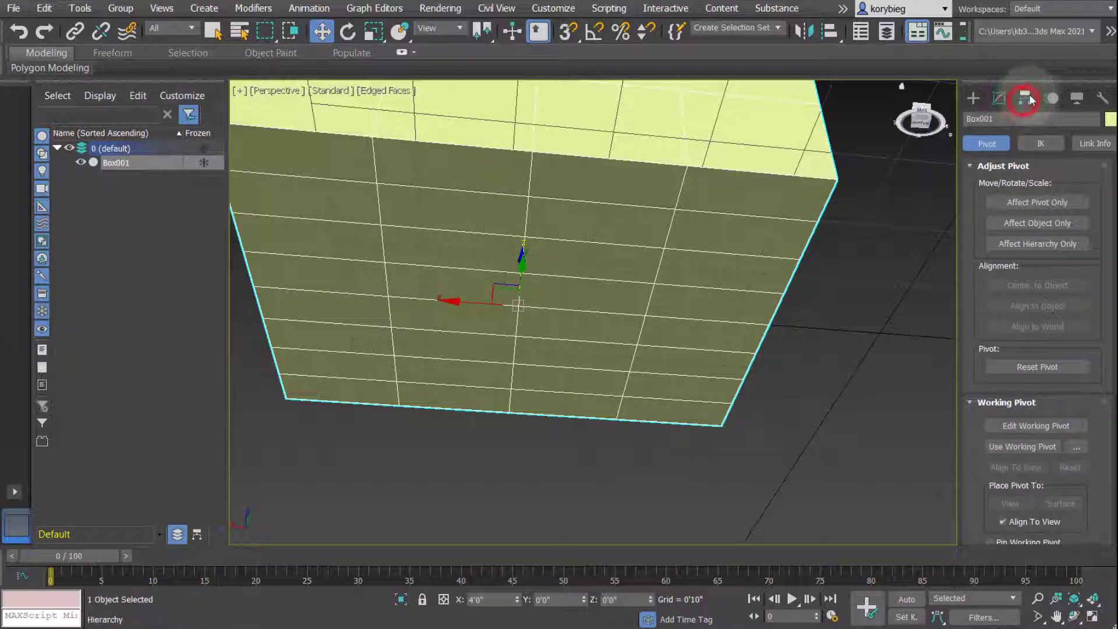
click(1033, 208)
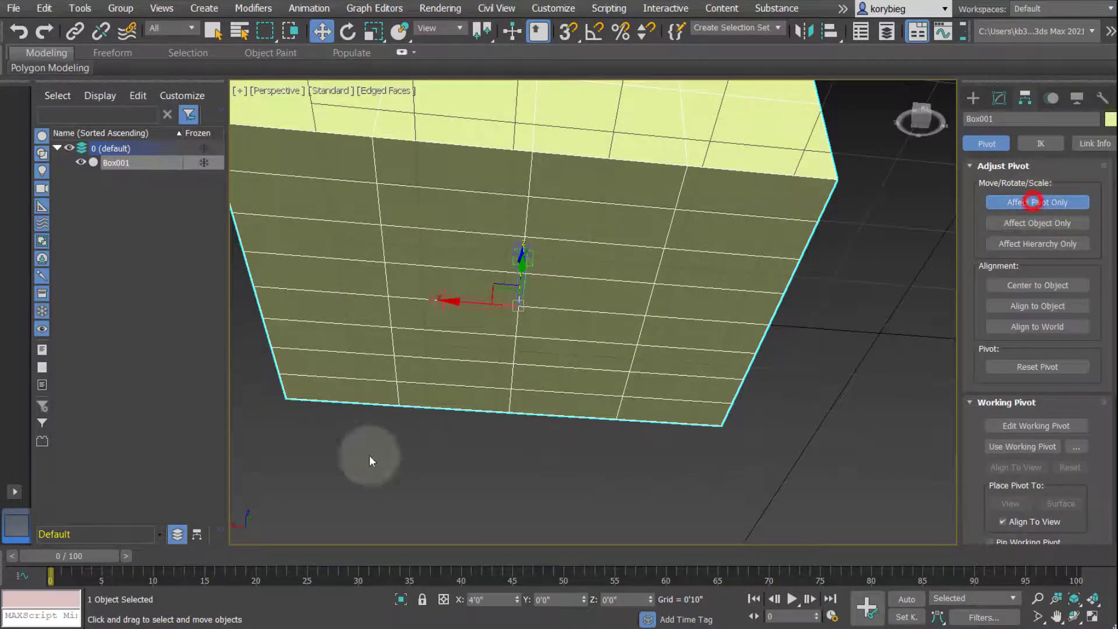
alt+middle_drag(407, 395, 459, 426)
drag(526, 295, 550, 178)
alt+middle_drag(537, 245, 512, 306)
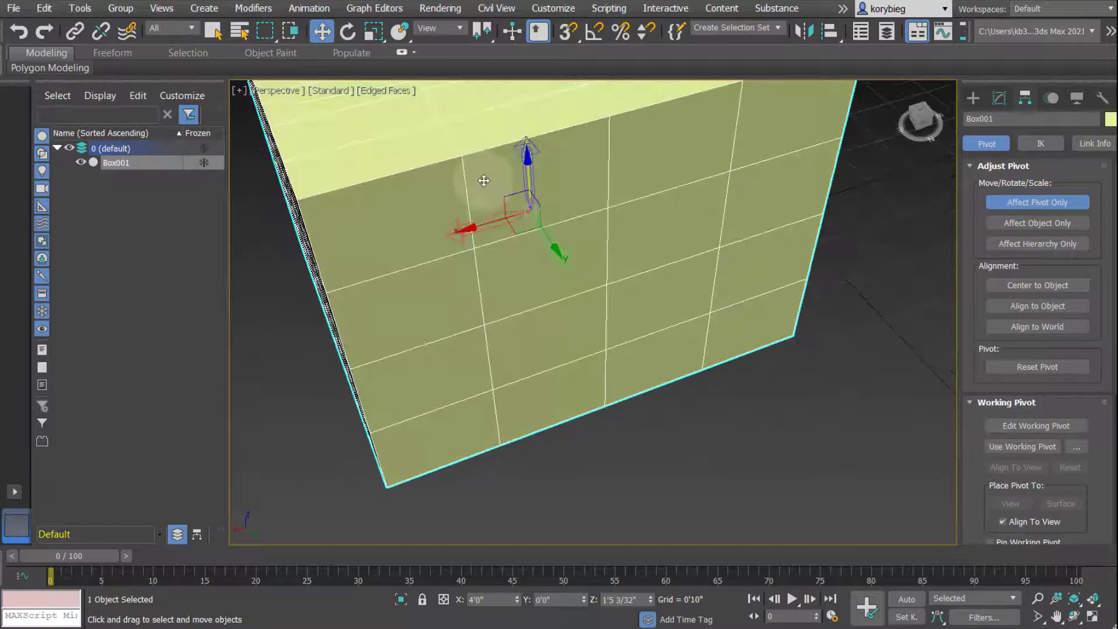
drag(549, 247, 725, 455)
alt+middle_drag(722, 456, 692, 447)
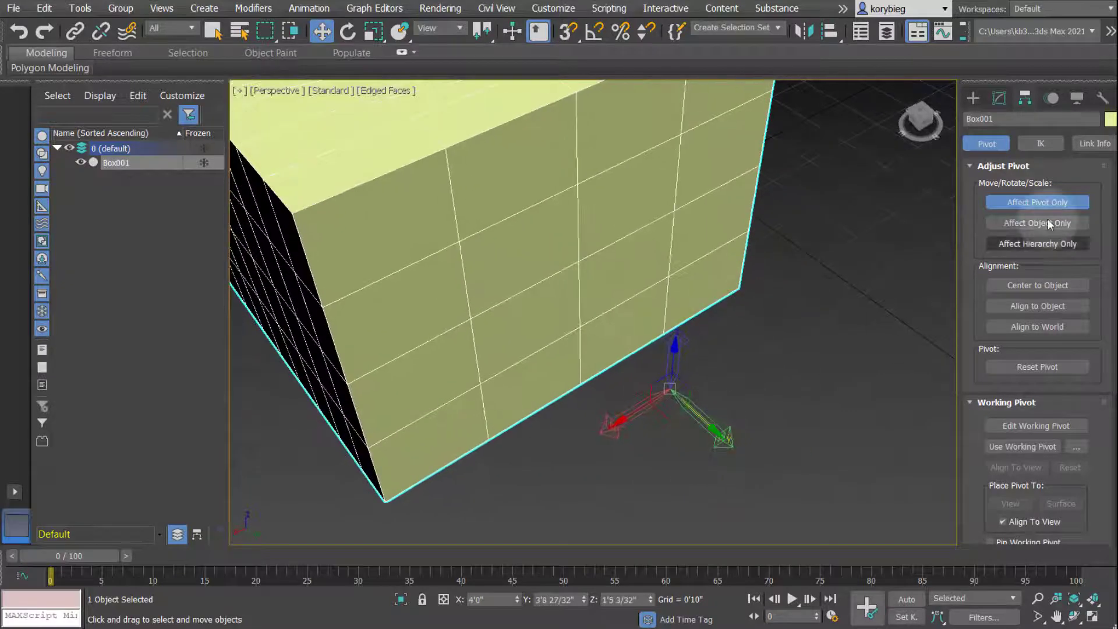
click(1021, 202)
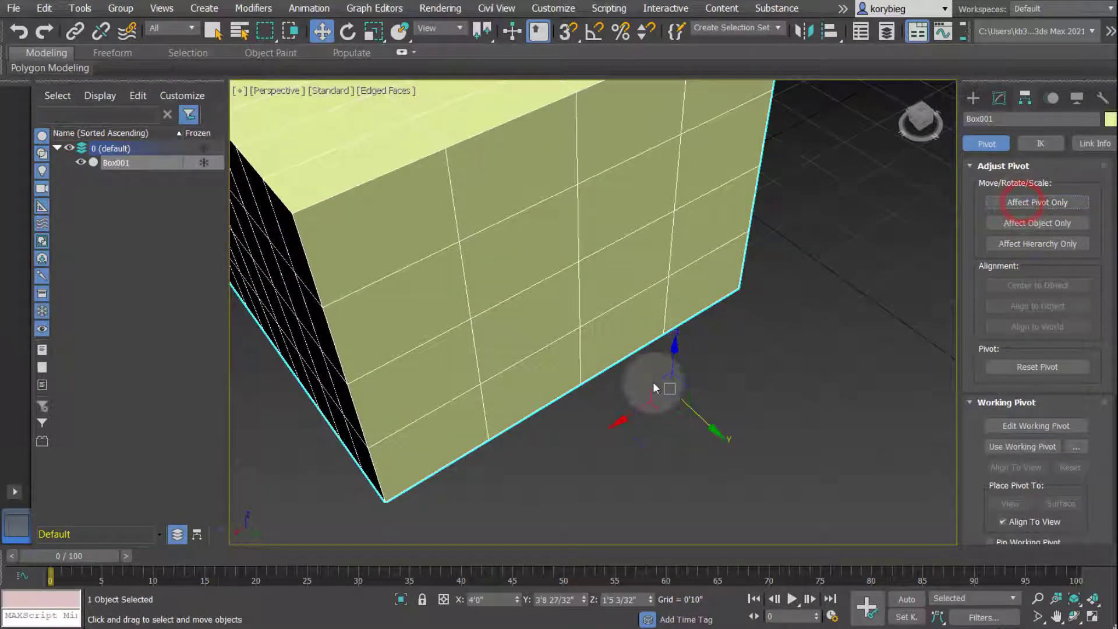
Move the box slightly freehand with its offset pivot, and rotate it about -18.3° around the X axis.
drag(517, 599, 668, 377)
scroll(668, 378, down, 8)
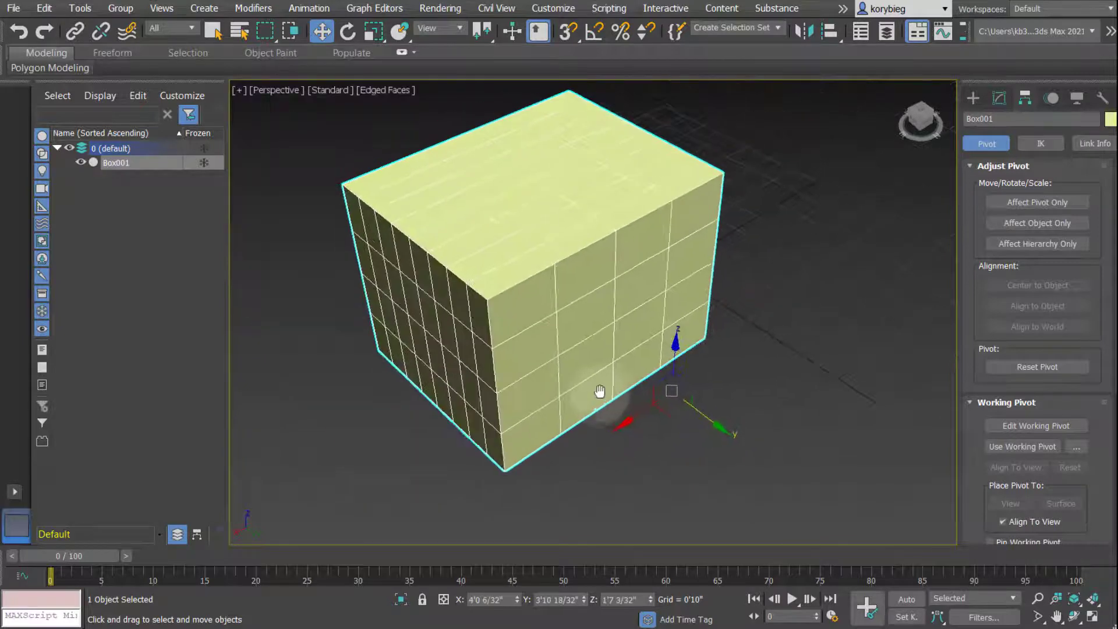
click(347, 33)
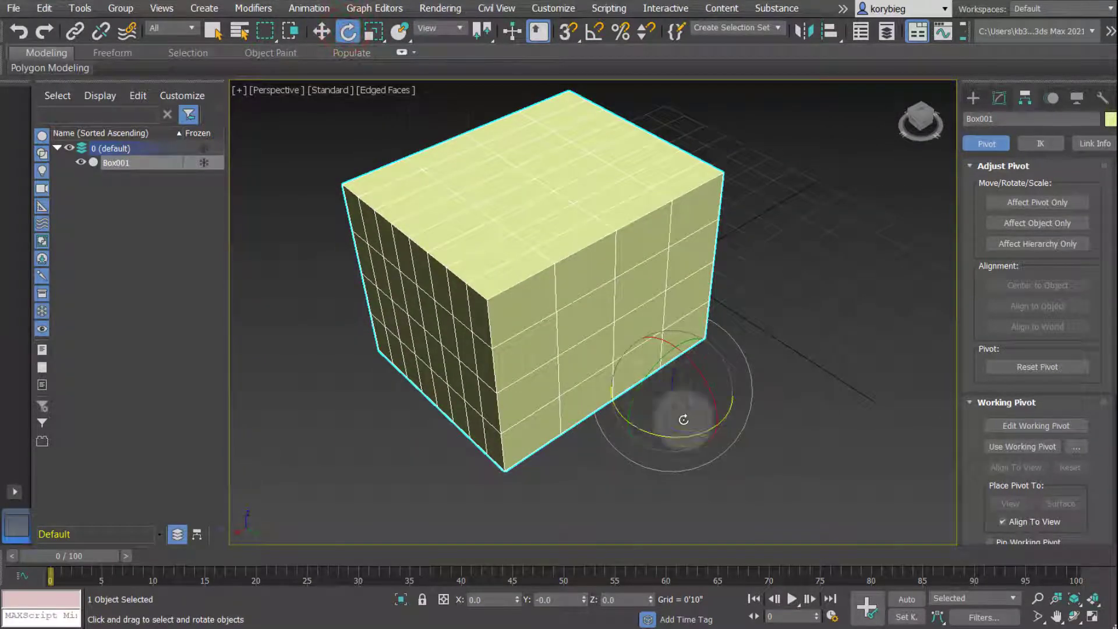
mouse_move(709, 384)
mouse_down()
mouse_move(713, 416)
mouse_move(711, 373)
mouse_move(721, 391)
mouse_up()
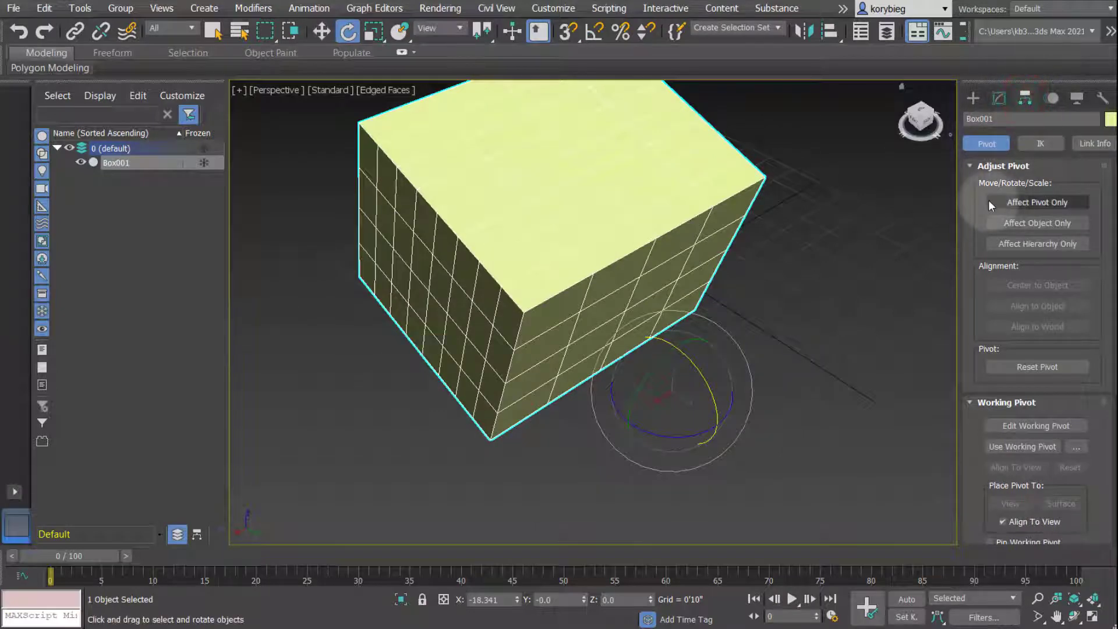
Center the box's pivot on the object, and reset the pivot to its original position.
click(1041, 203)
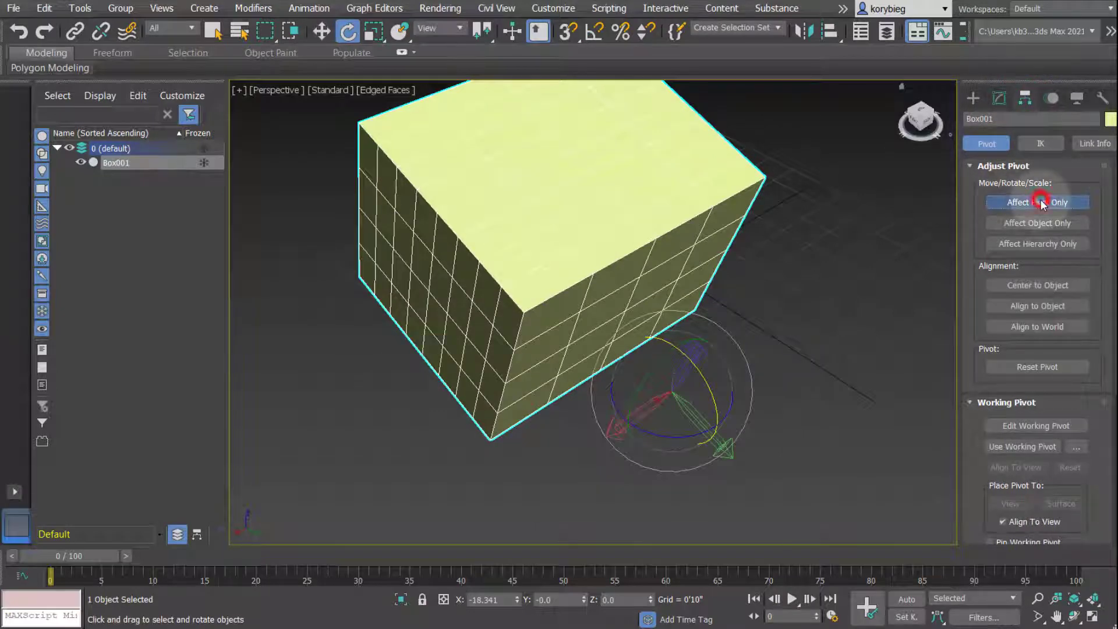
click(1043, 287)
alt+middle_drag(641, 376, 664, 366)
alt+middle_drag(556, 214, 526, 270)
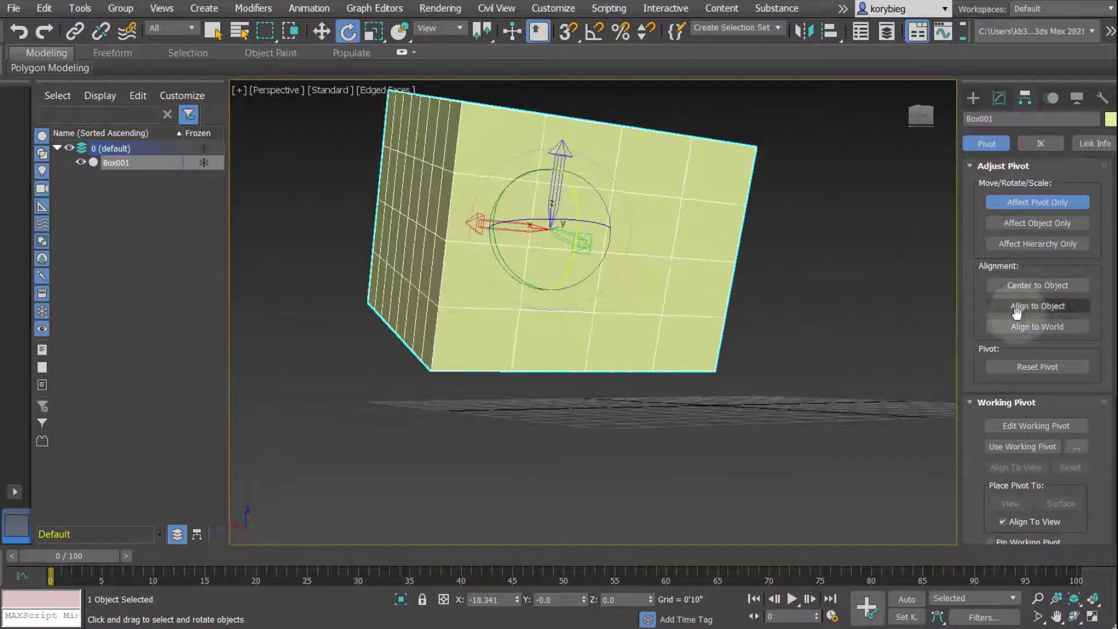
click(1034, 369)
alt+middle_drag(667, 392, 906, 372)
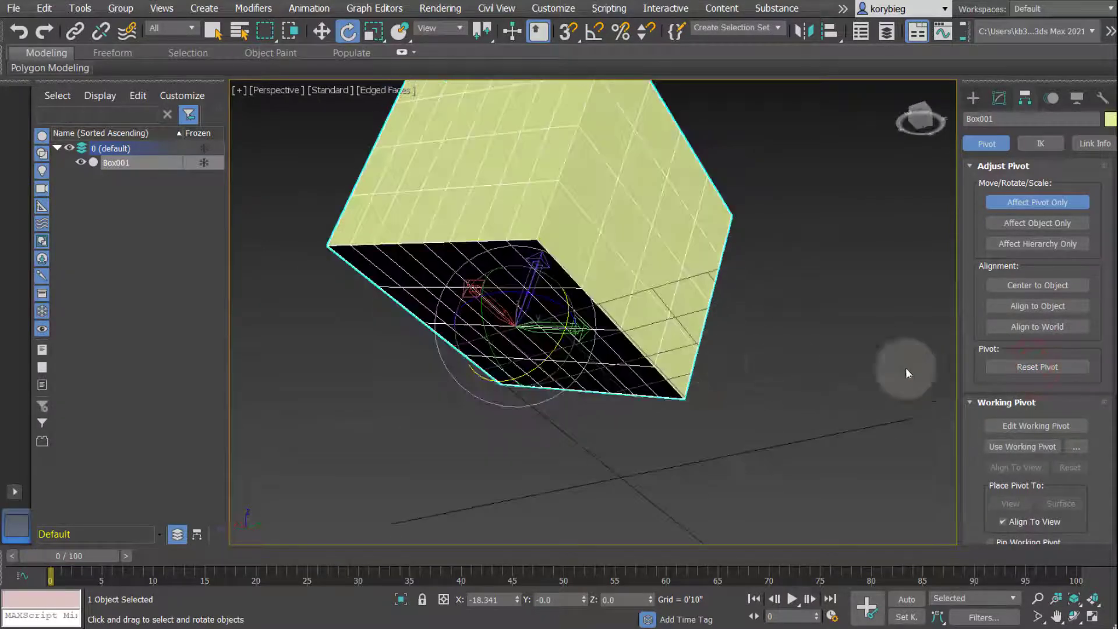
alt+middle_drag(728, 291, 932, 244)
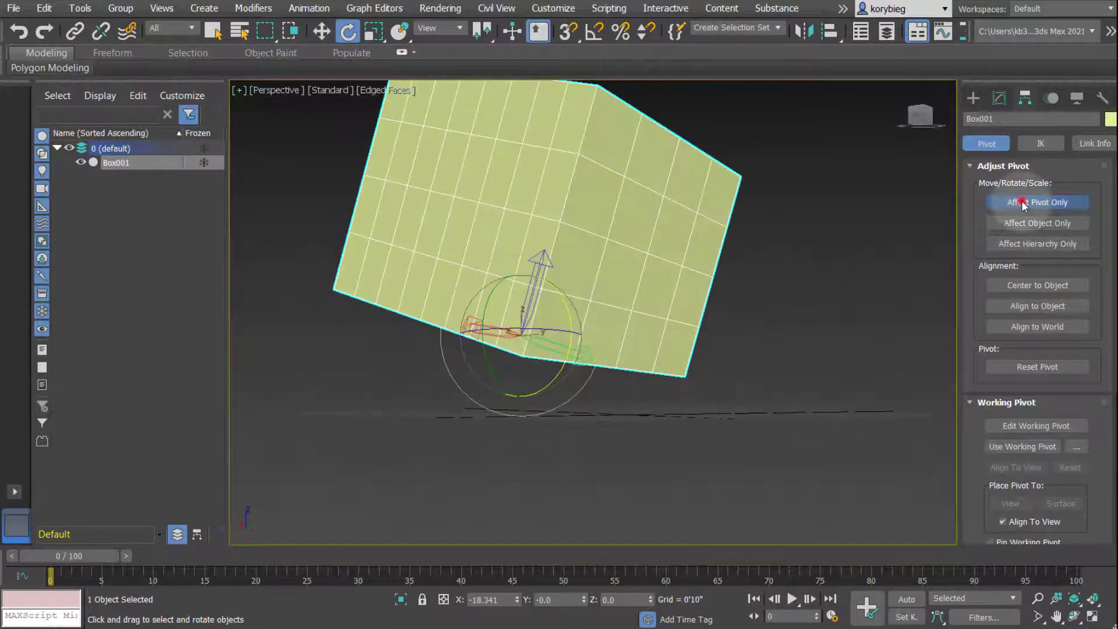
click(1023, 203)
Rotate the box freehand around its reset pivot to about X -0.6°, Y 24.9° and Z 9.9°.
alt+middle_drag(786, 279, 678, 287)
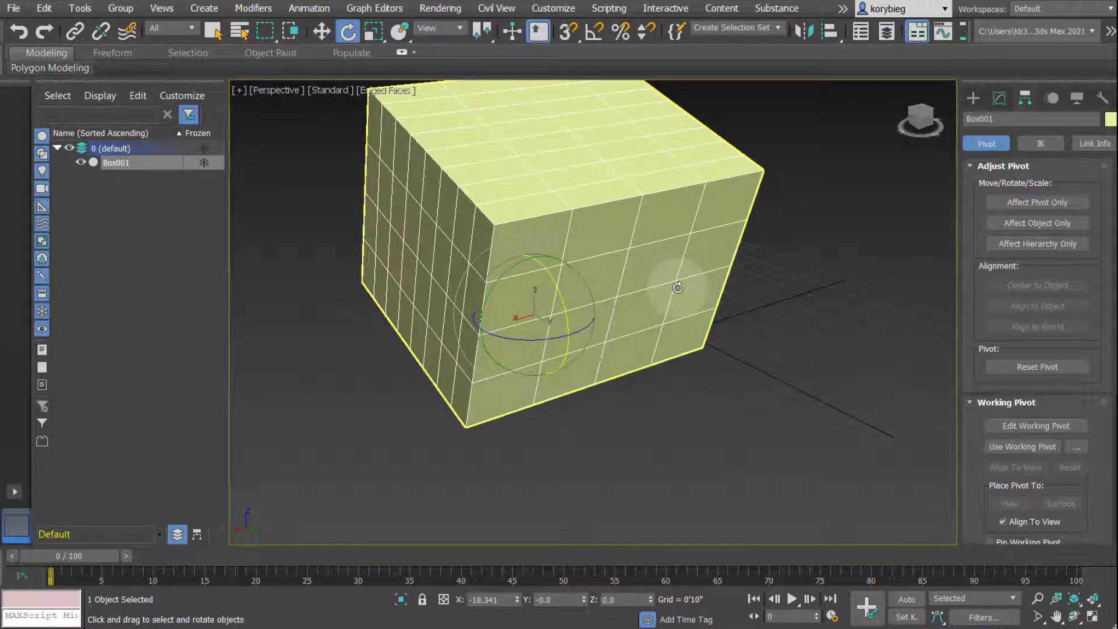
alt+middle_drag(257, 253, 517, 305)
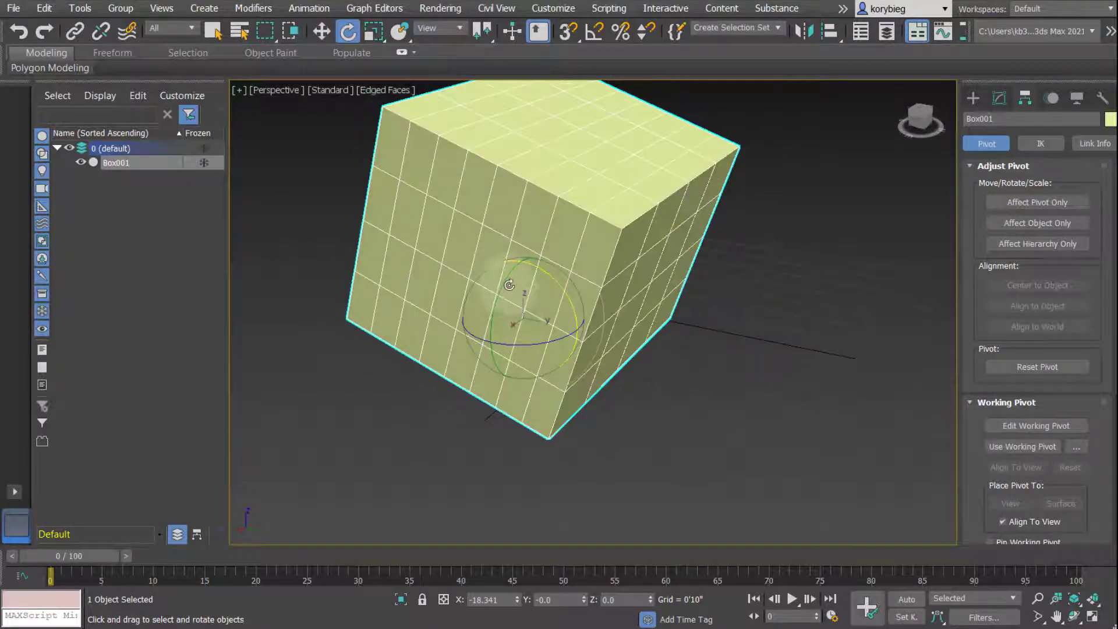
mouse_move(509, 284)
mouse_down()
mouse_move(499, 287)
mouse_move(509, 274)
mouse_move(522, 326)
mouse_move(560, 287)
mouse_move(507, 286)
mouse_move(507, 274)
mouse_move(488, 285)
mouse_up()
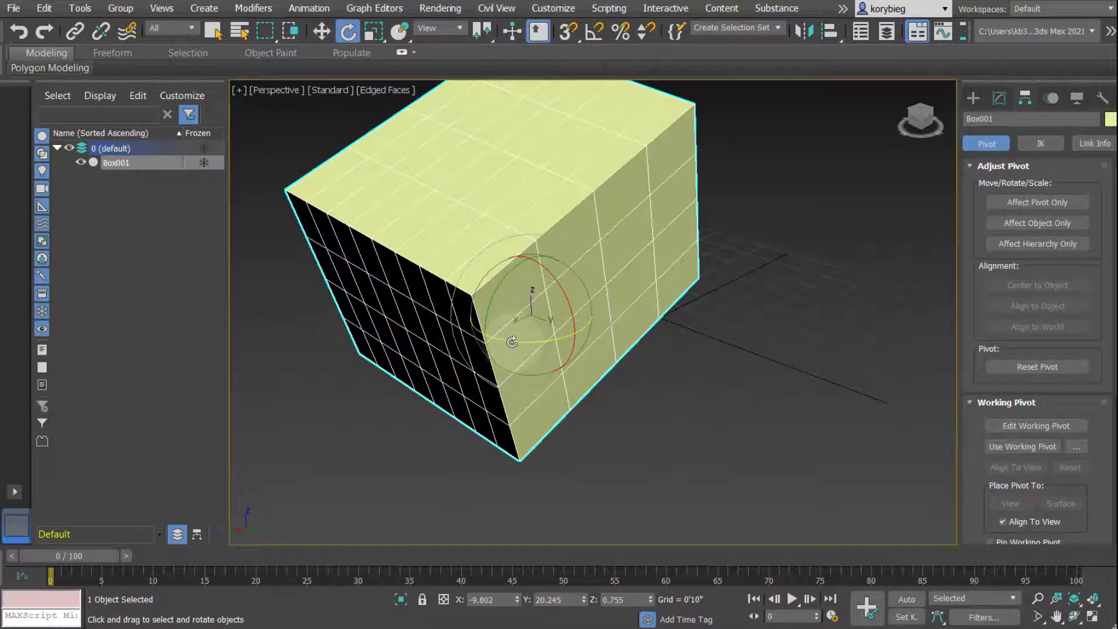
drag(511, 341, 496, 320)
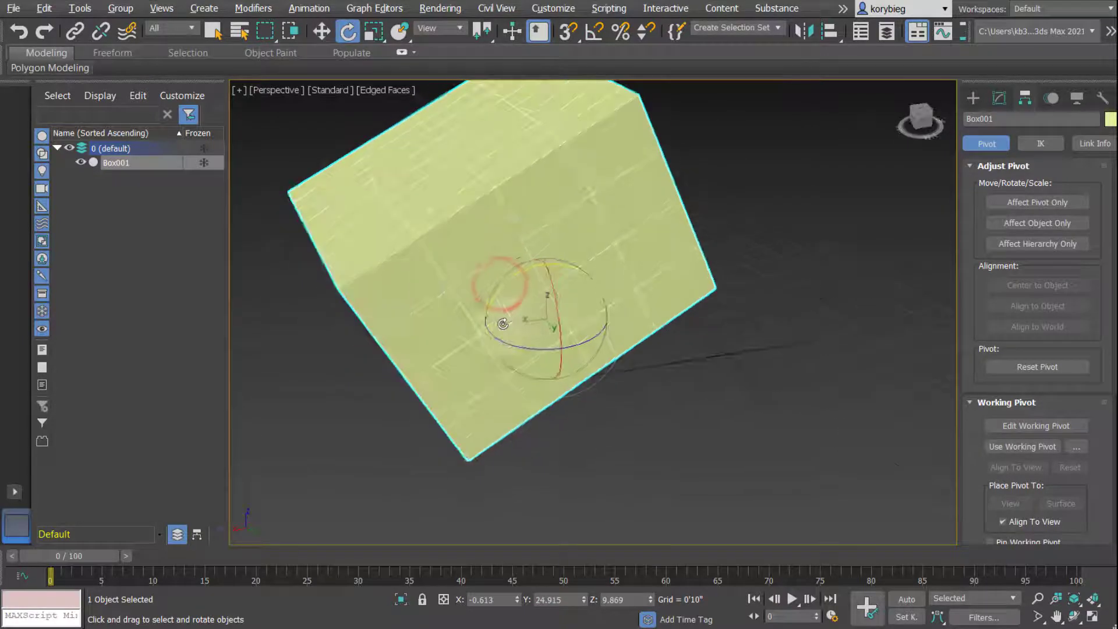
Move the box freehand in the XZ plane to about X 3'6" and Z 0'11", and shift it once more.
click(324, 32)
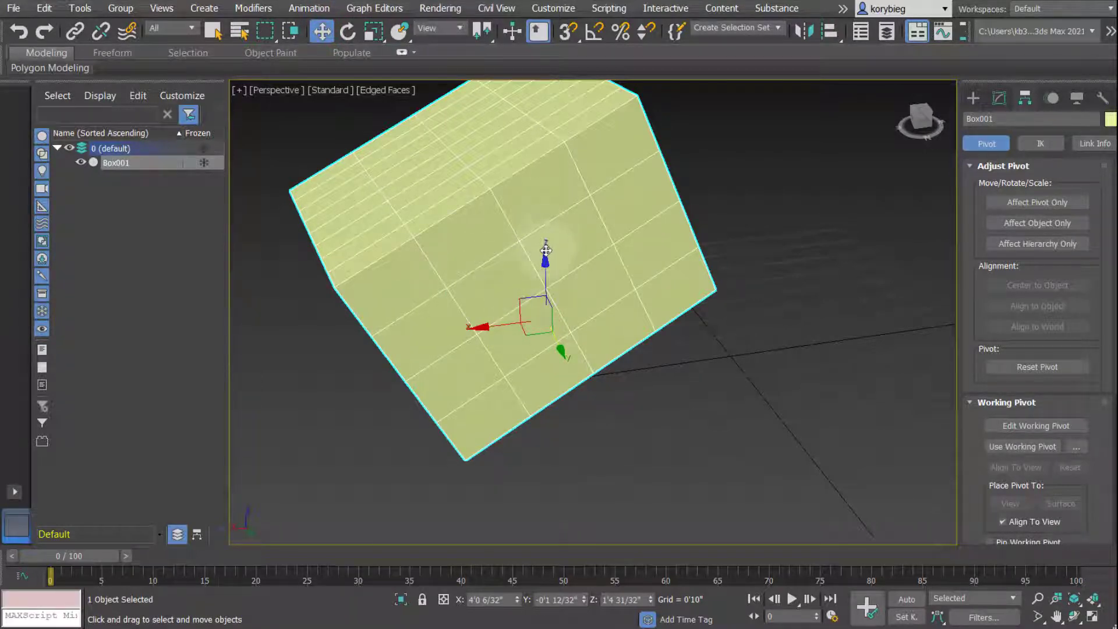
drag(522, 301, 545, 318)
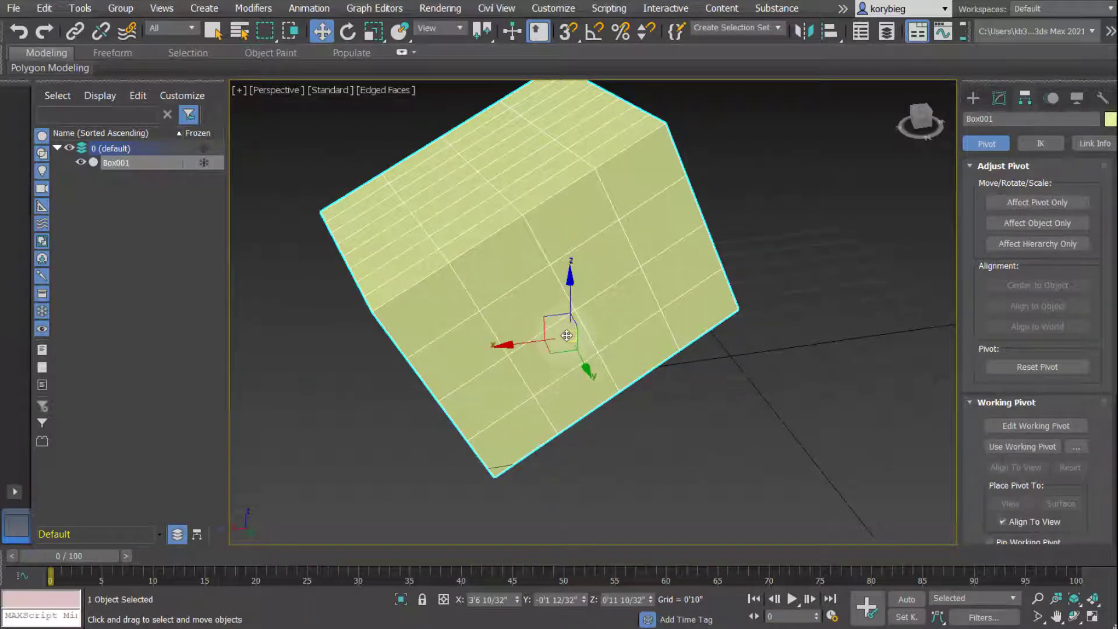
drag(566, 334, 512, 342)
Rotate the box freehand around the Y axis, and tumble it freely around all axes.
click(351, 30)
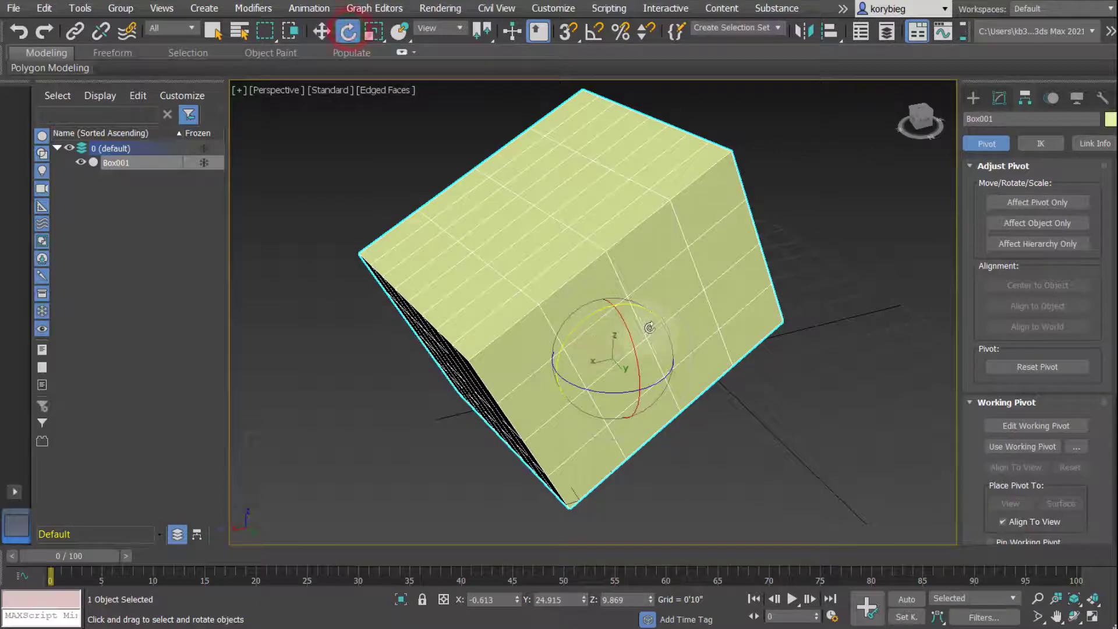
mouse_move(639, 327)
mouse_down()
mouse_move(623, 335)
mouse_move(642, 323)
mouse_up()
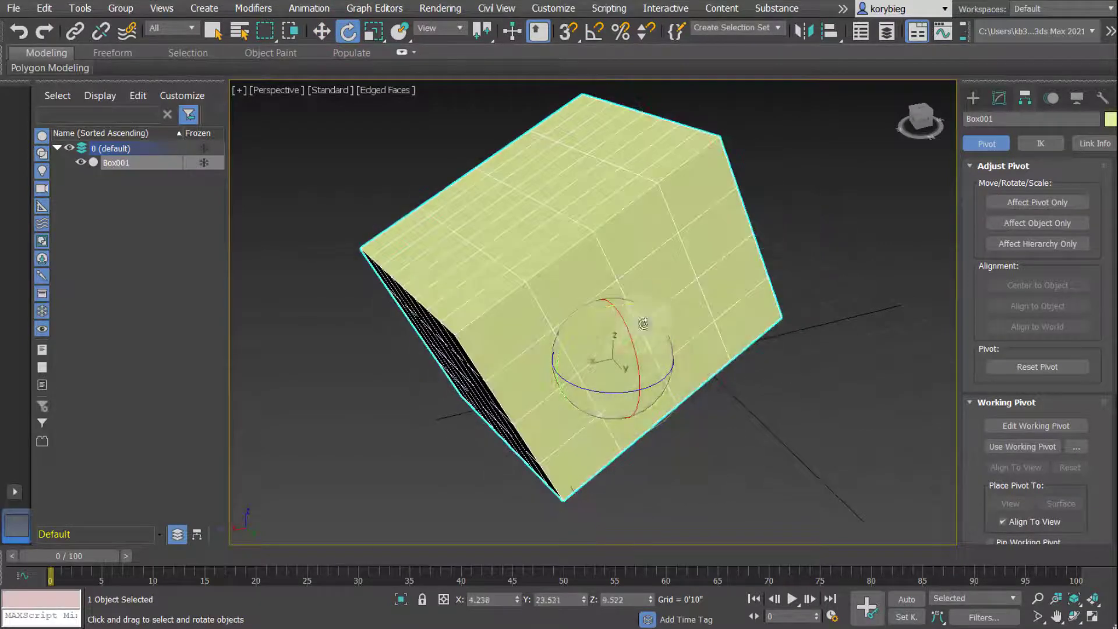
mouse_move(611, 360)
mouse_down()
mouse_move(607, 312)
mouse_move(608, 384)
mouse_move(623, 356)
mouse_move(653, 379)
mouse_move(603, 361)
mouse_up()
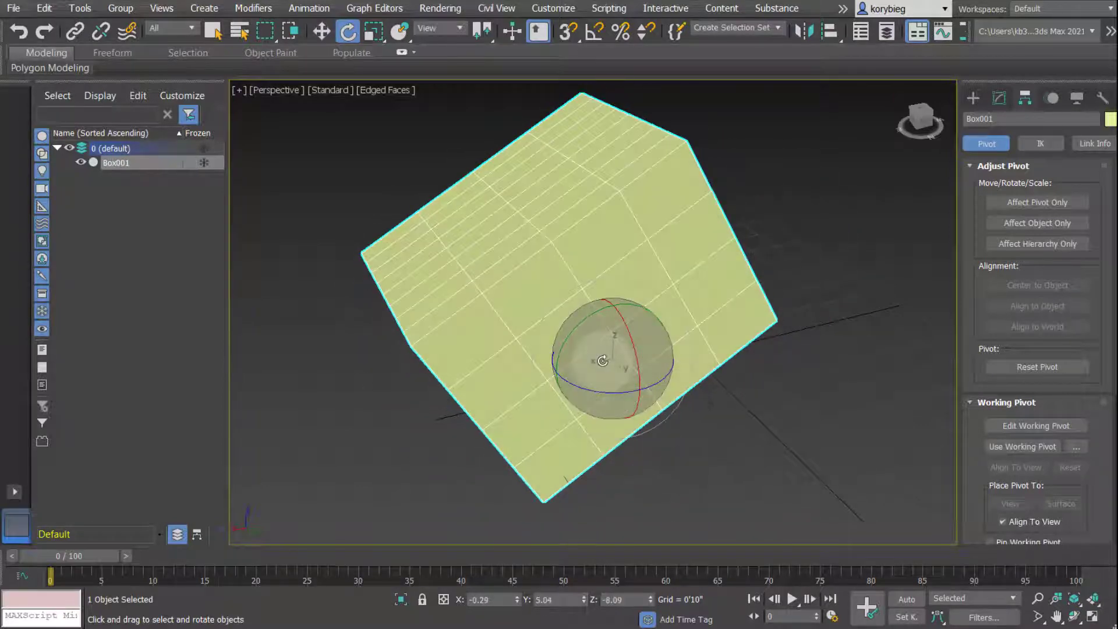
Scale the box down freehand to about 84% in X and 85% in Z.
click(374, 31)
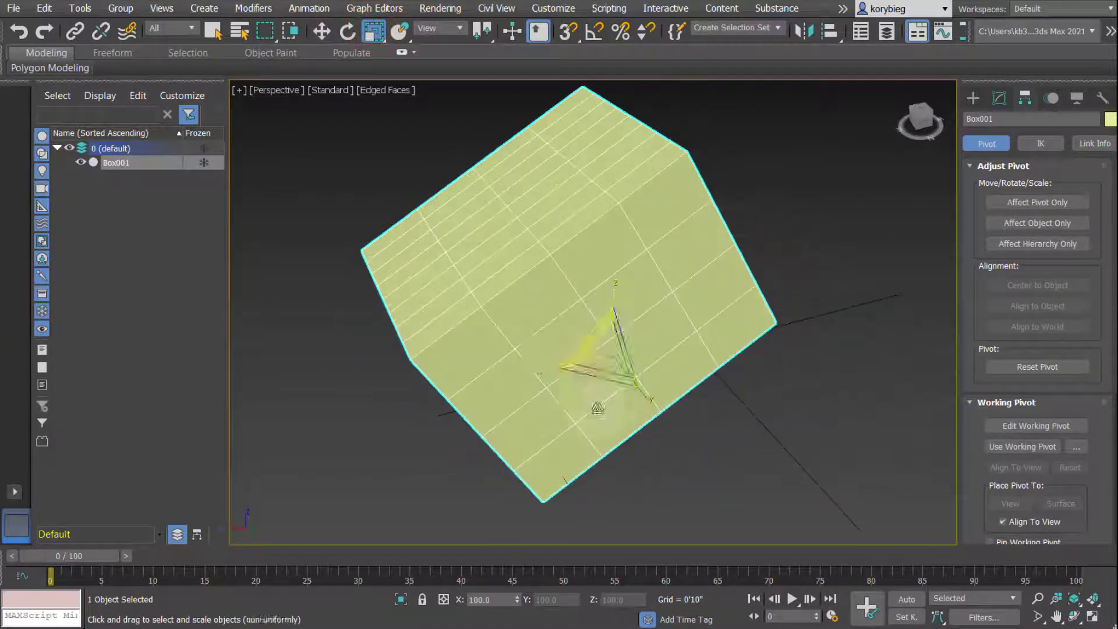
drag(531, 368, 602, 357)
alt+middle_drag(603, 357, 605, 418)
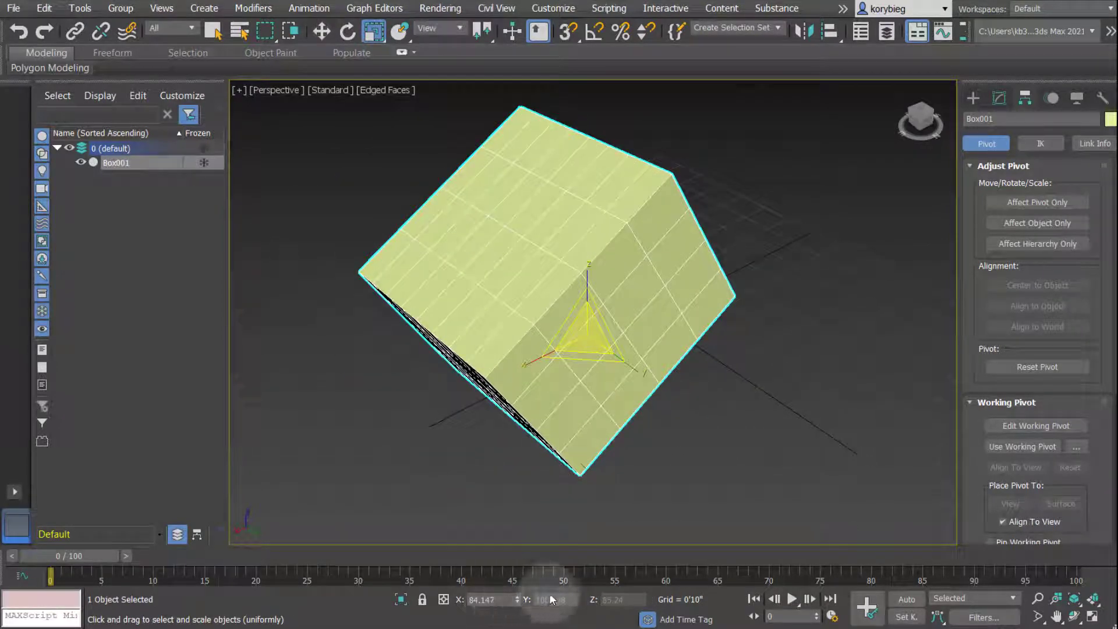
Scale the box uniformly to exactly 200 percent with a numeric value.
click(506, 598)
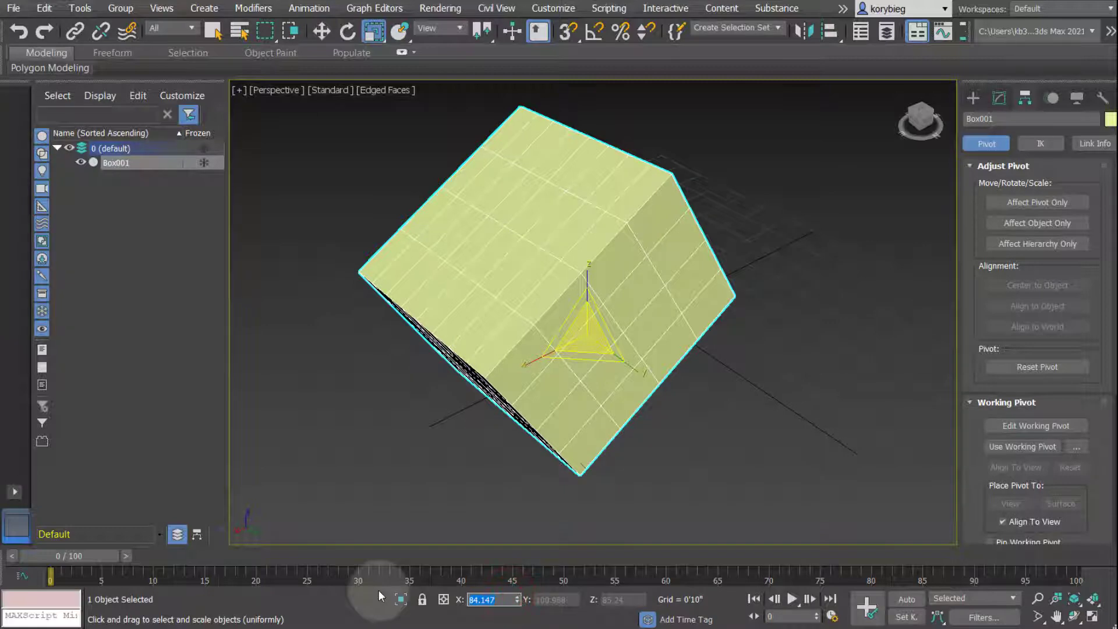
text(200)
key(Return)
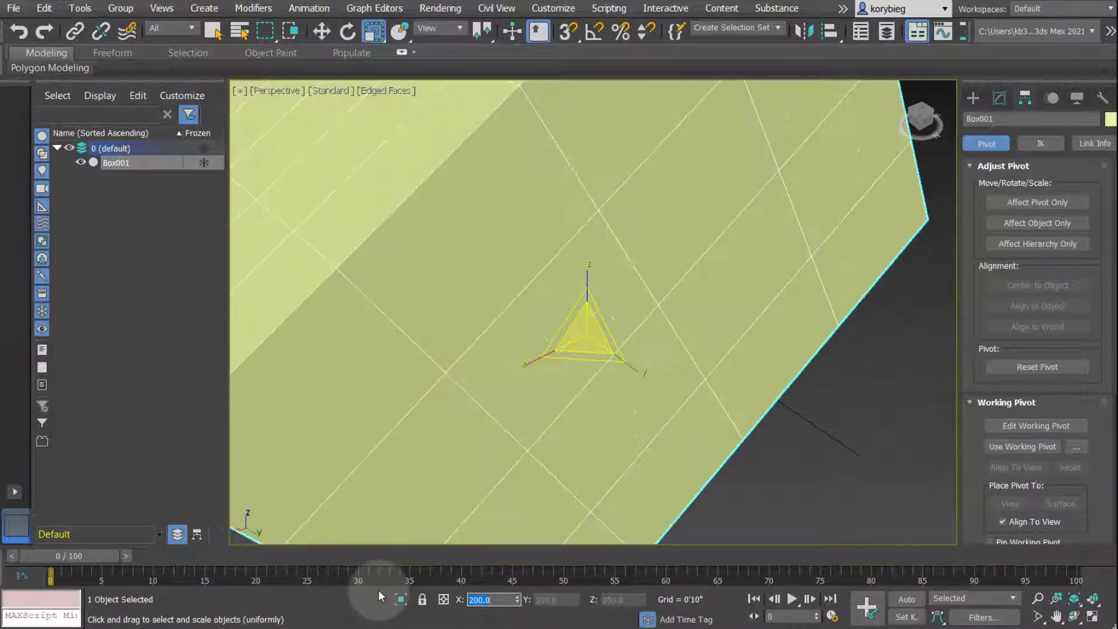
alt+middle_drag(623, 420, 584, 407)
scroll(571, 440, down, 4)
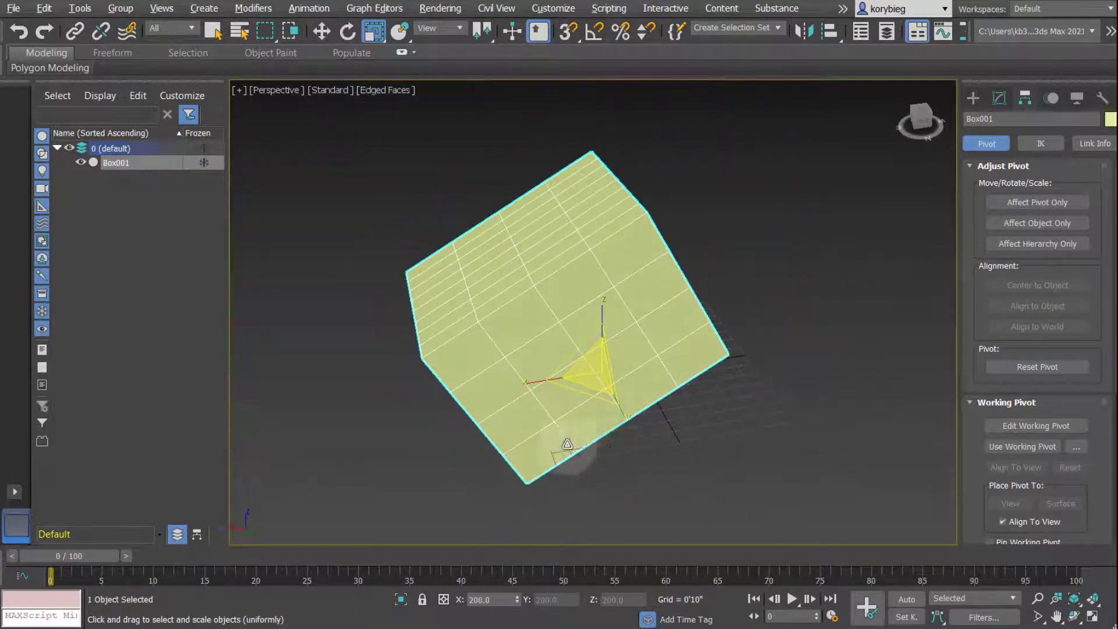
alt+middle_drag(567, 447, 585, 352)
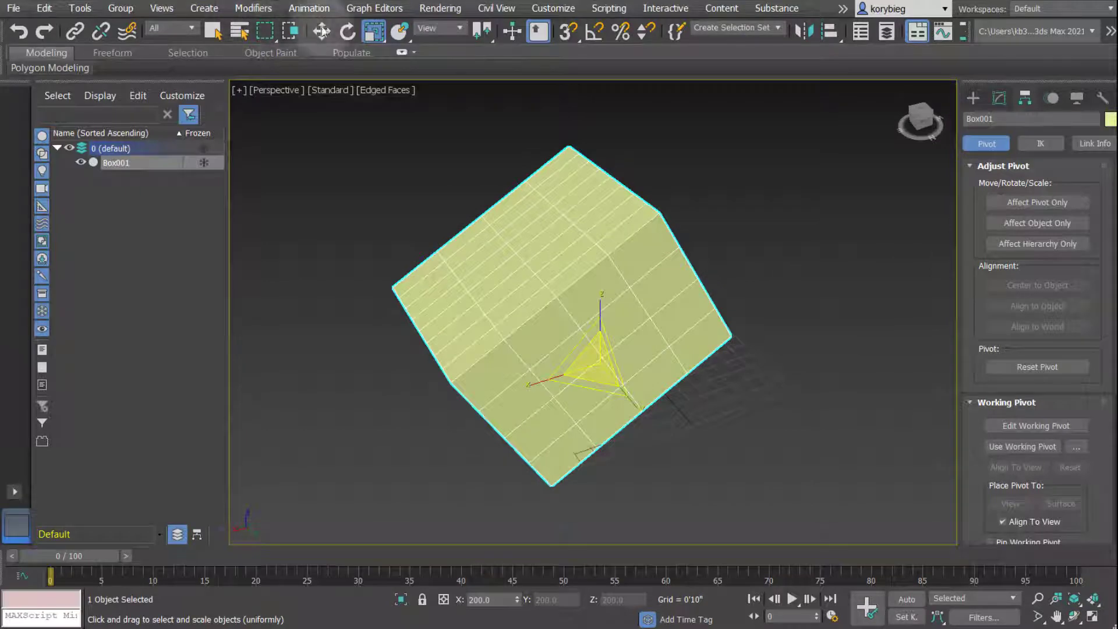
alt+middle_drag(581, 372, 594, 350)
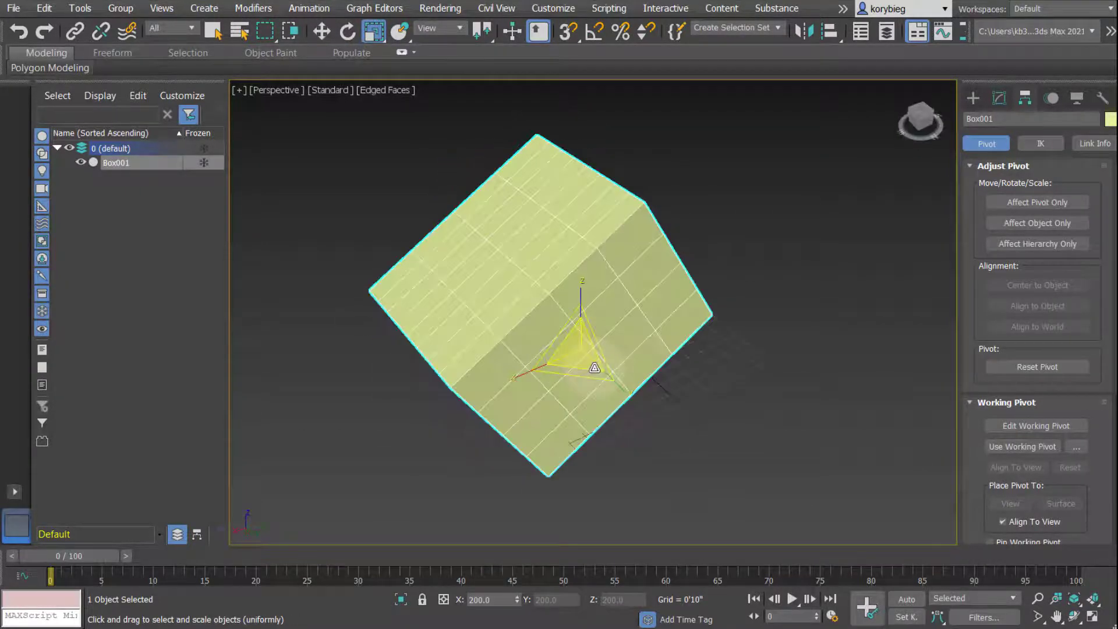